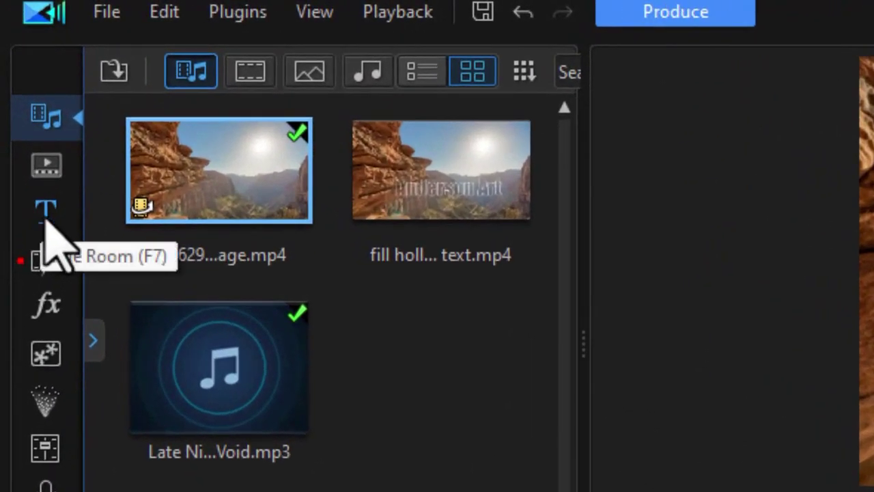
- Open the Title Room to list the Text Only title templates, with the default My Title
{"action": "left_click", "coordinate": [47, 215]}
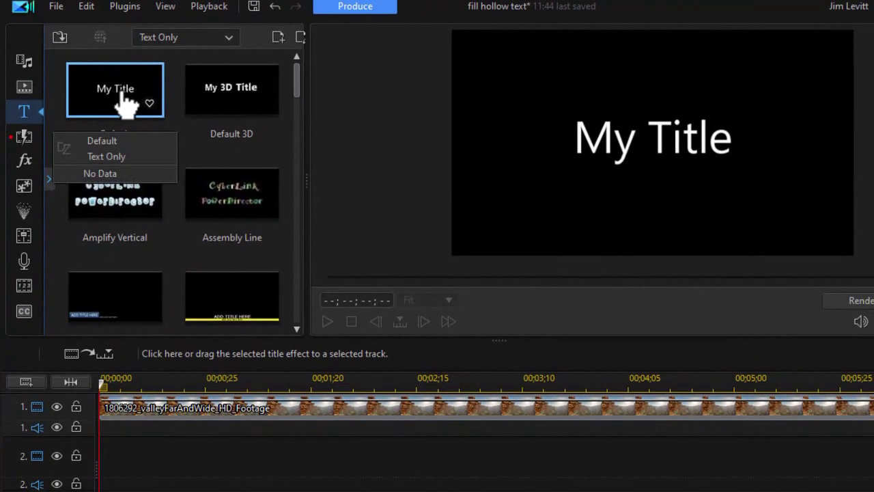
- Place the default My Title template on track 2 and set its duration to 7 seconds
{"action": "left_click_drag", "start_coordinate": [125, 102], "coordinate": [77, 485]}
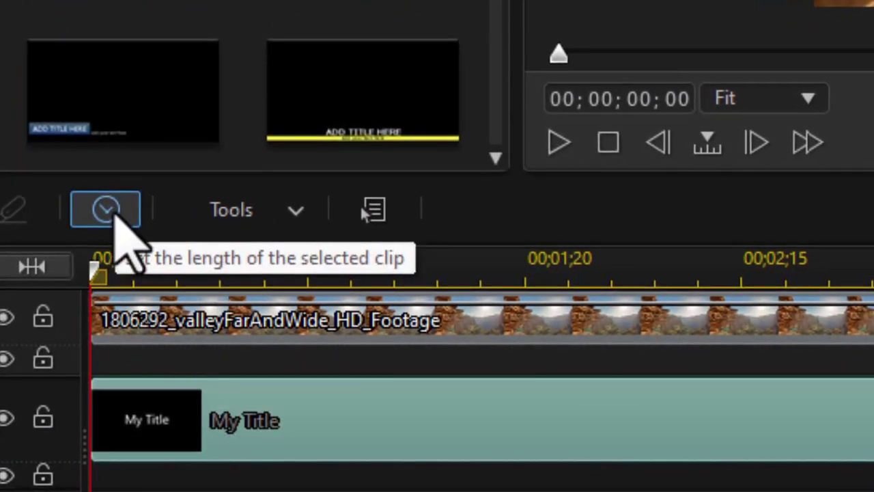
{"action": "left_click", "coordinate": [106, 210]}
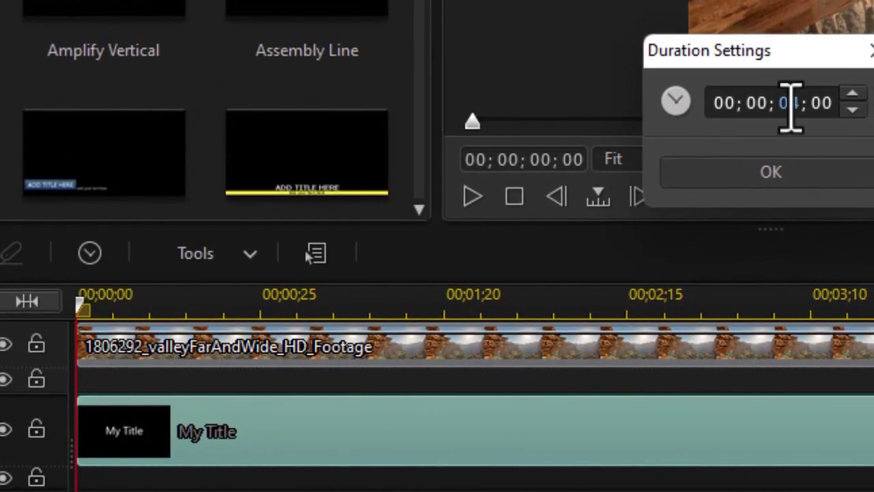
{"action": "type", "text": "7"}
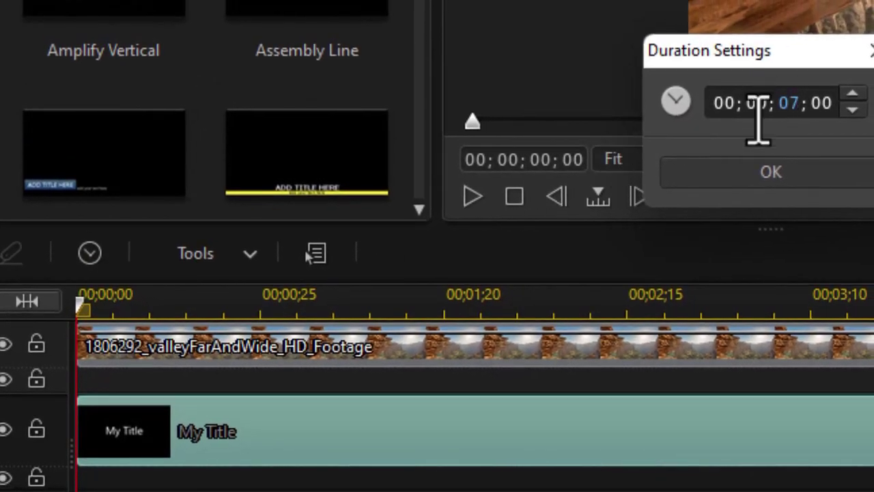
{"action": "left_click", "coordinate": [758, 177]}
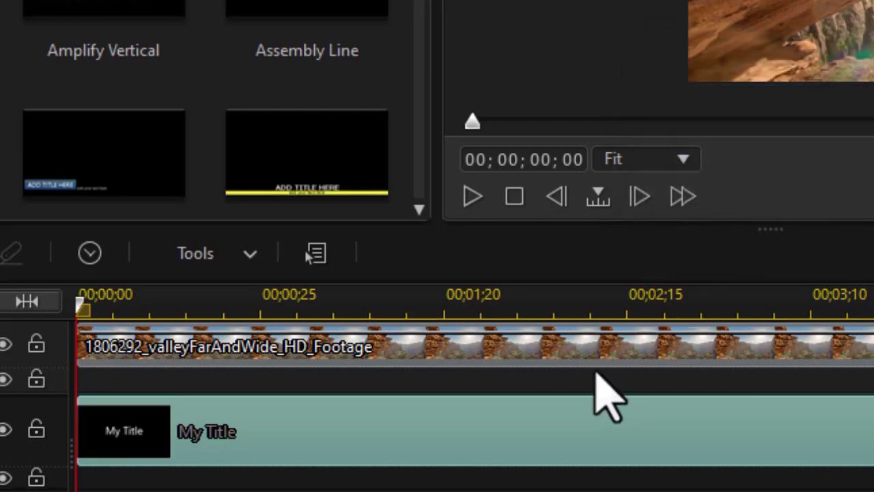
- In the title designer, replace the My Title text with 'Canyon'
{"action": "double_click", "coordinate": [331, 456]}
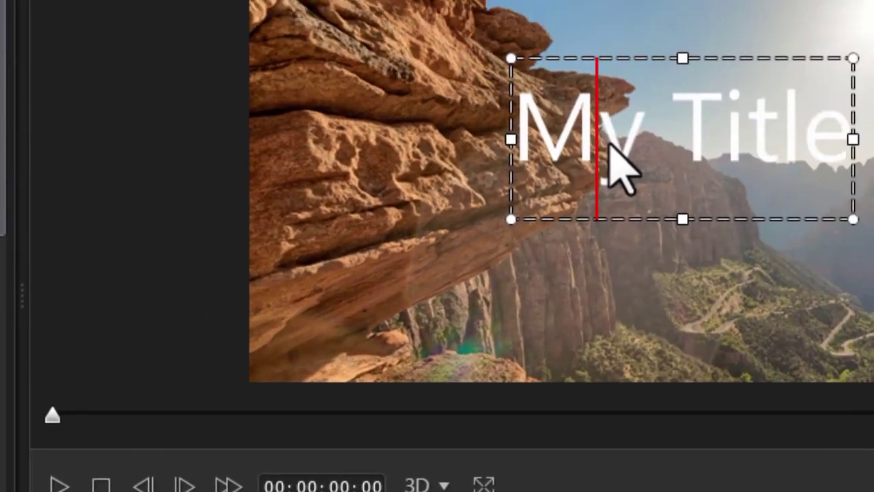
{"action": "key", "text": "ctrl+a"}
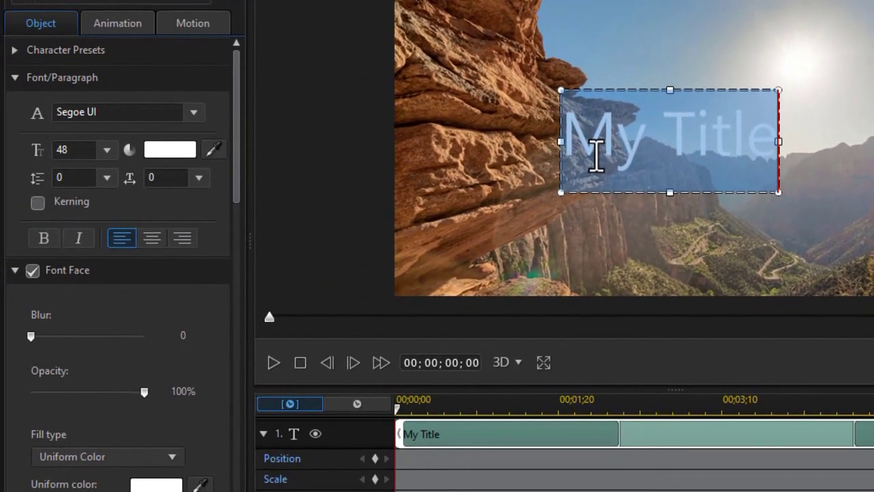
{"action": "type", "text": "Canyon"}
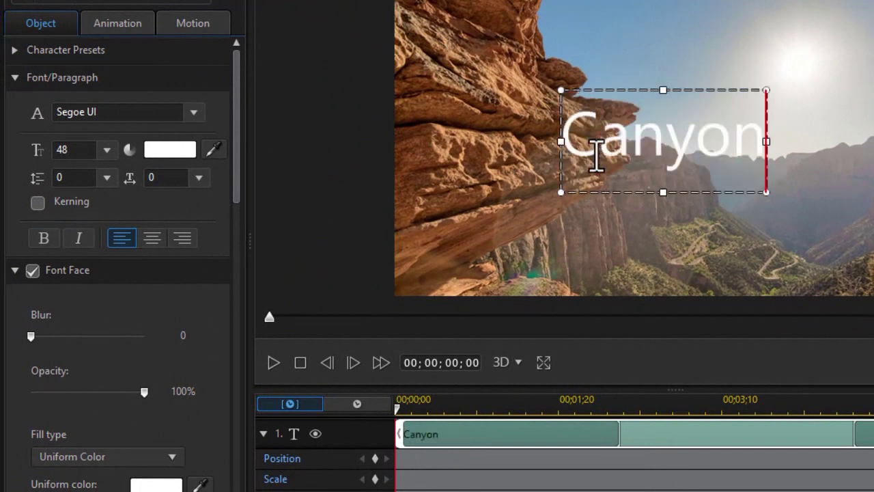
{"action": "key", "text": "ctrl+a"}
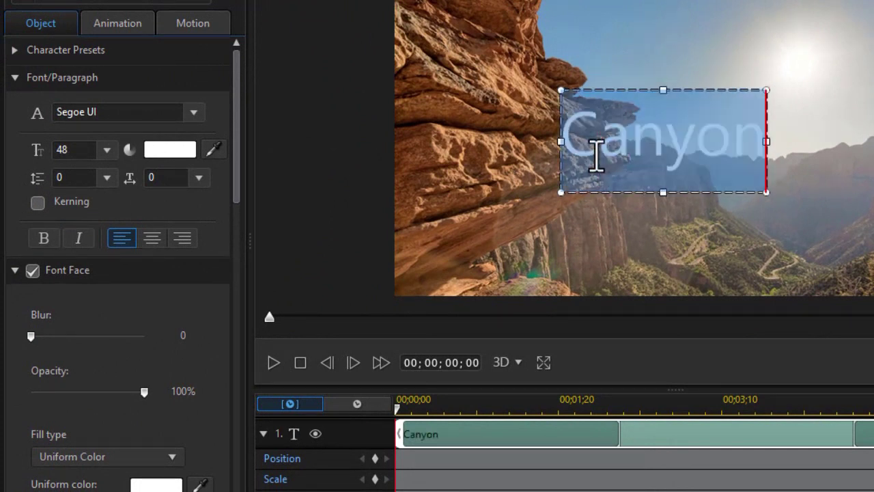
- Set the Canyon text to Impact, size 72, and move it lower and left in frame
{"action": "left_click", "coordinate": [104, 112]}
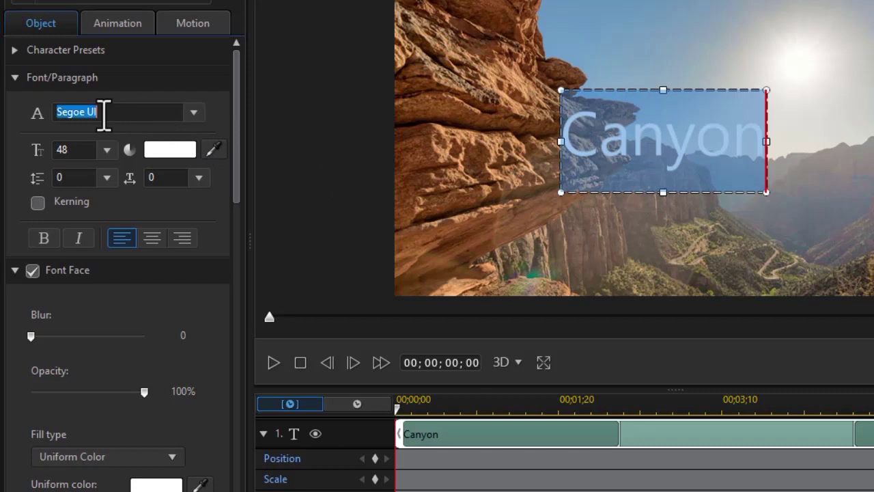
{"action": "type", "text": "Impact"}
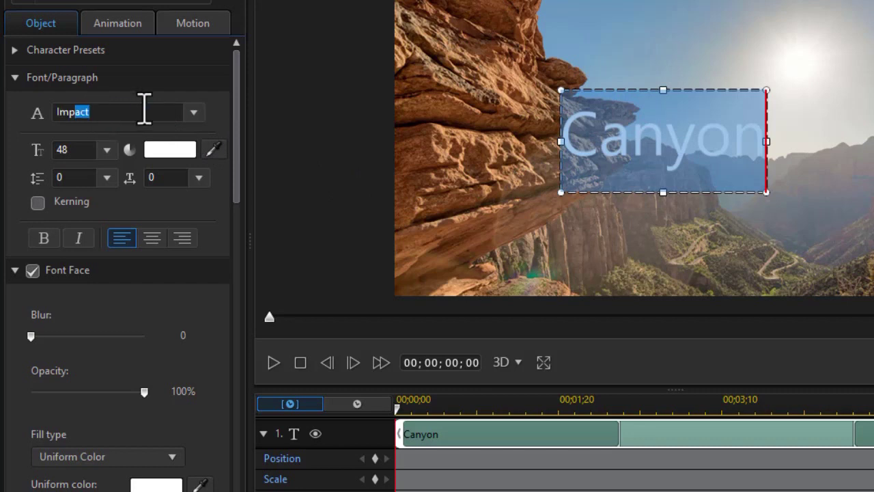
{"action": "key", "text": "Return"}
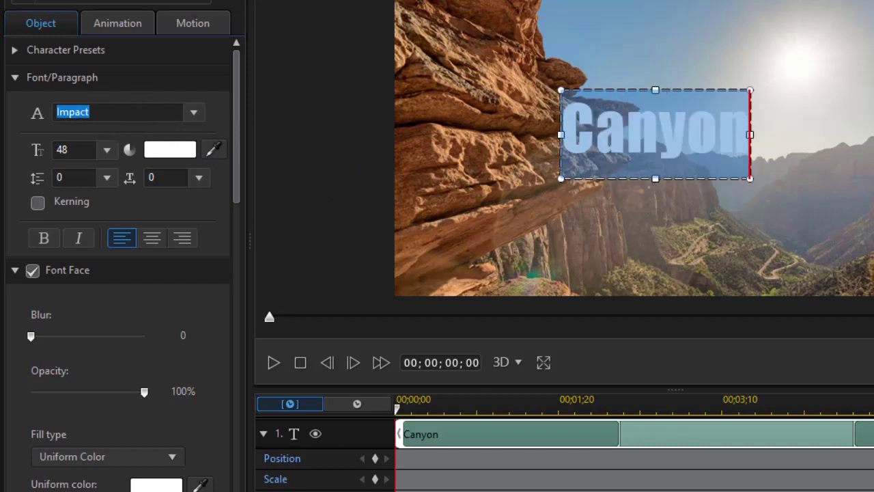
{"action": "left_click", "coordinate": [108, 151]}
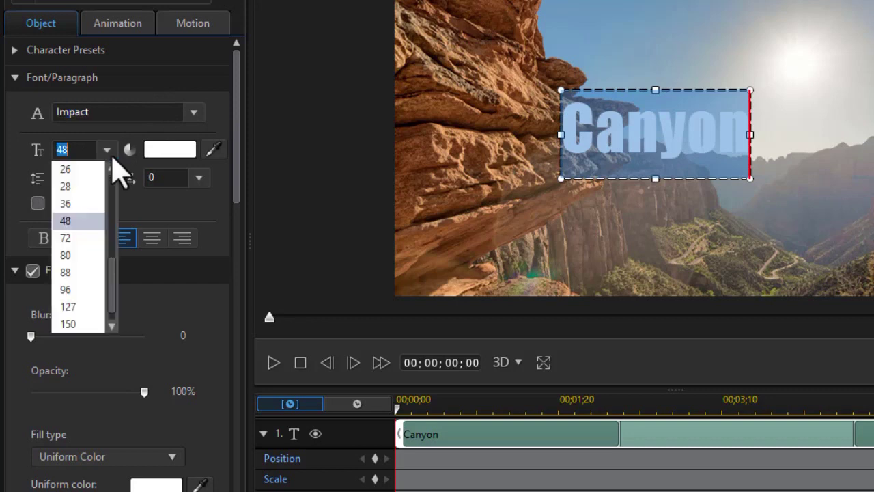
{"action": "left_click", "coordinate": [76, 243]}
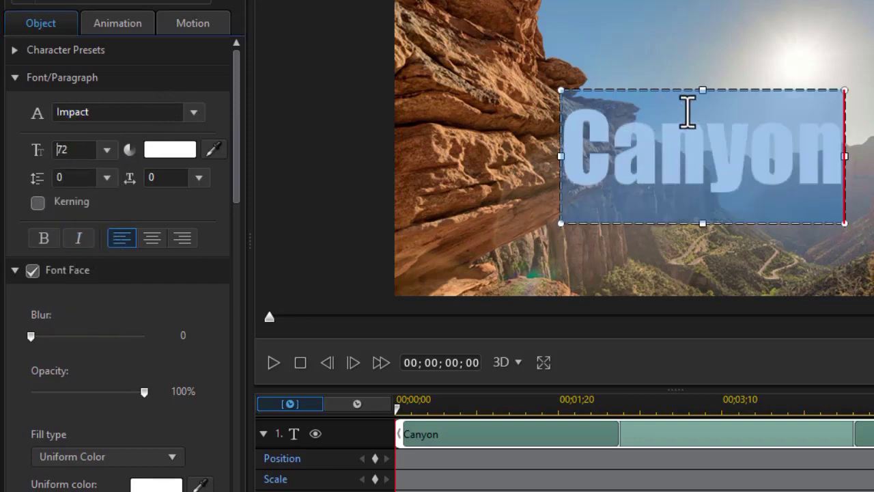
{"action": "left_click_drag", "start_coordinate": [660, 88], "coordinate": [653, 154]}
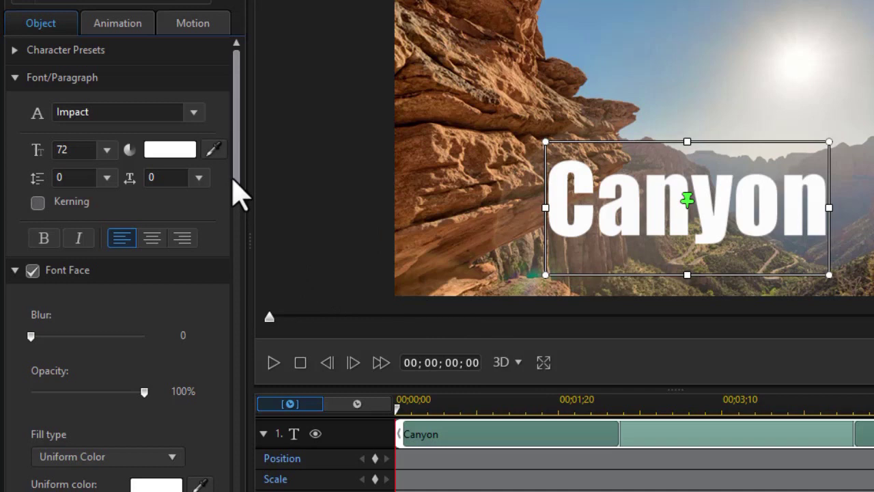
{"action": "scroll", "coordinate": [239, 196], "scroll_direction": "down", "scroll_amount": 3}
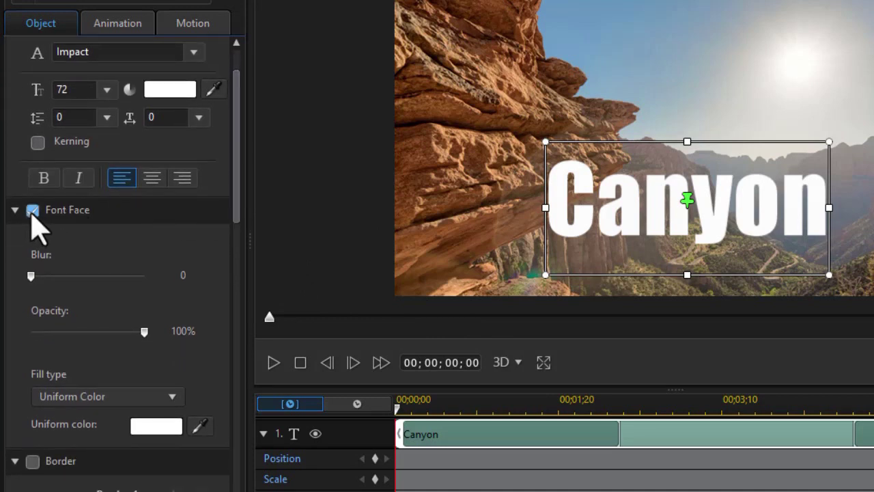
- Turn off the Font Face fill and enable a Border on the title letters
{"action": "left_click", "coordinate": [32, 211]}
{"action": "left_click_drag", "start_coordinate": [233, 177], "coordinate": [209, 270]}
{"action": "left_click", "coordinate": [32, 197]}
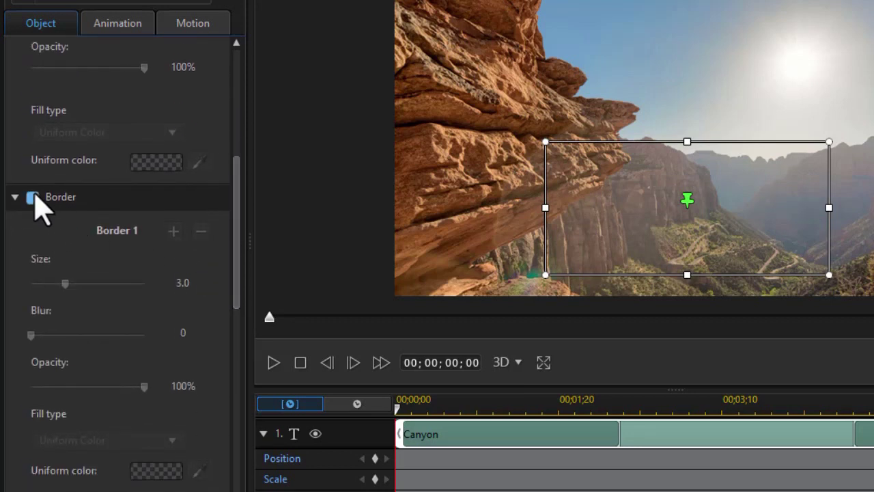
{"action": "left_click_drag", "start_coordinate": [234, 264], "coordinate": [219, 348]}
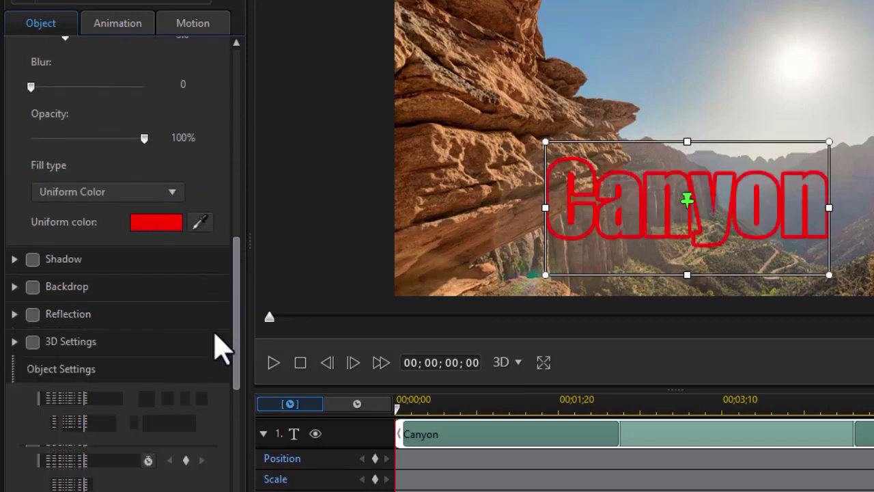
- Make the border white with size 1.7 and apply the title edits
{"action": "left_click", "coordinate": [156, 229]}
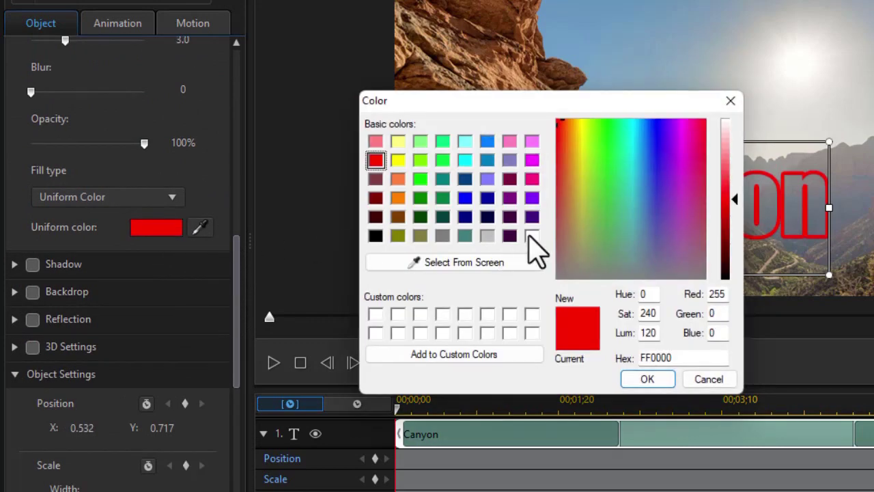
{"action": "left_click", "coordinate": [533, 237]}
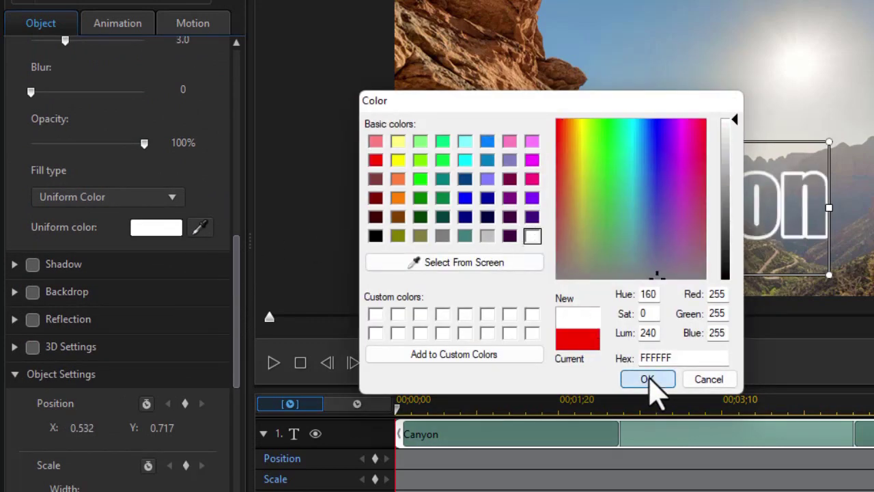
{"action": "left_click", "coordinate": [647, 379]}
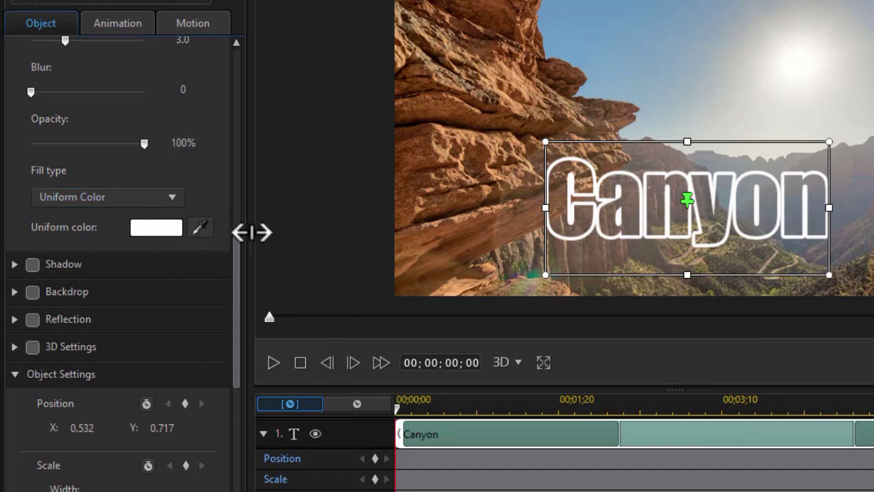
{"action": "scroll", "coordinate": [234, 236], "scroll_direction": "up", "scroll_amount": 2}
{"action": "scroll", "coordinate": [228, 219], "scroll_direction": "up", "scroll_amount": 2}
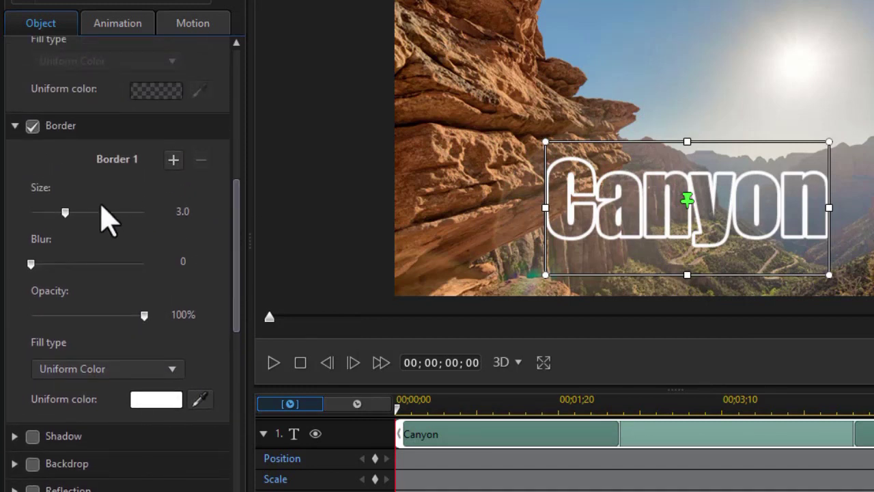
{"action": "left_click_drag", "start_coordinate": [65, 211], "coordinate": [51, 212]}
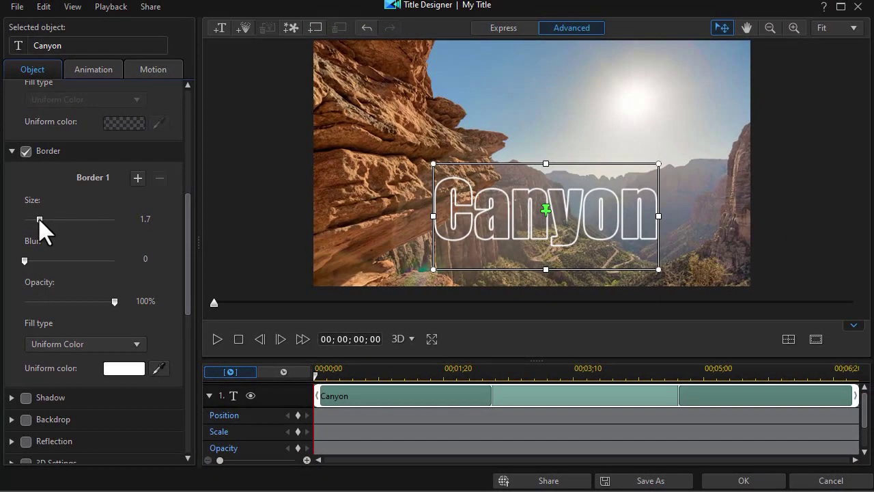
{"action": "left_click", "coordinate": [745, 481]}
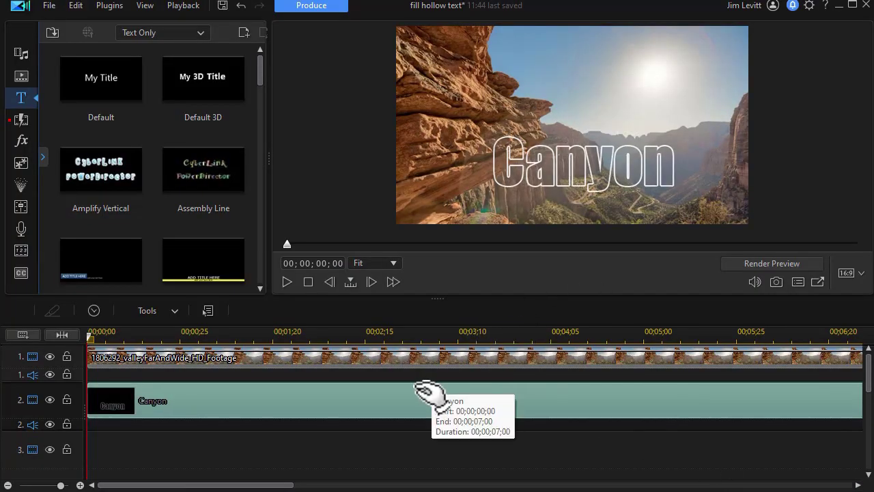
- Copy the Canyon title clip and paste a duplicate onto track 3
{"action": "right_click", "coordinate": [306, 404]}
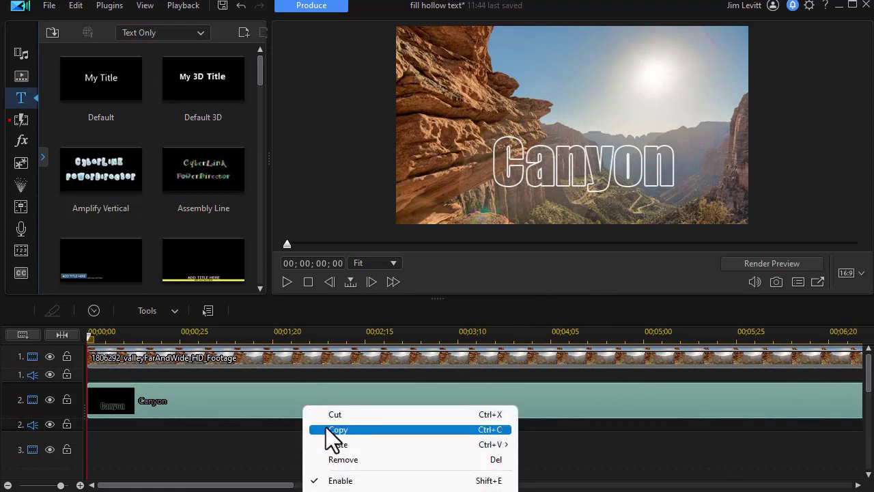
{"action": "left_click", "coordinate": [326, 428]}
{"action": "left_click", "coordinate": [129, 462]}
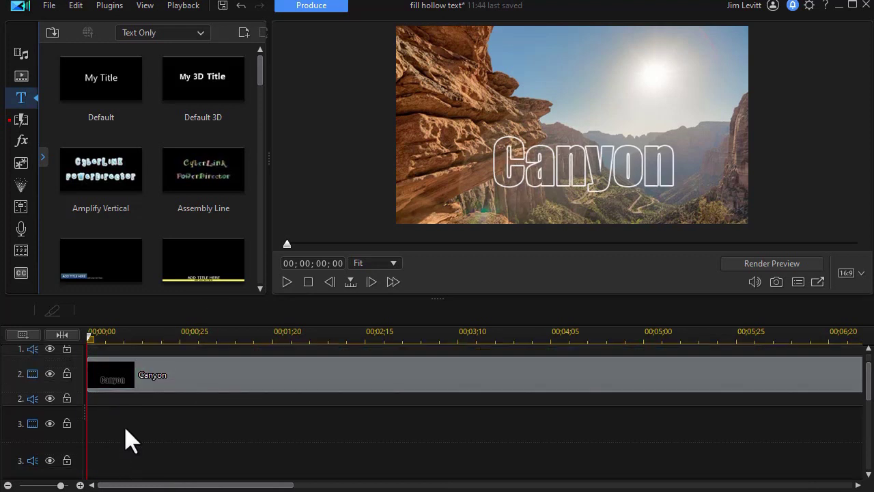
{"action": "key", "text": "ctrl+v"}
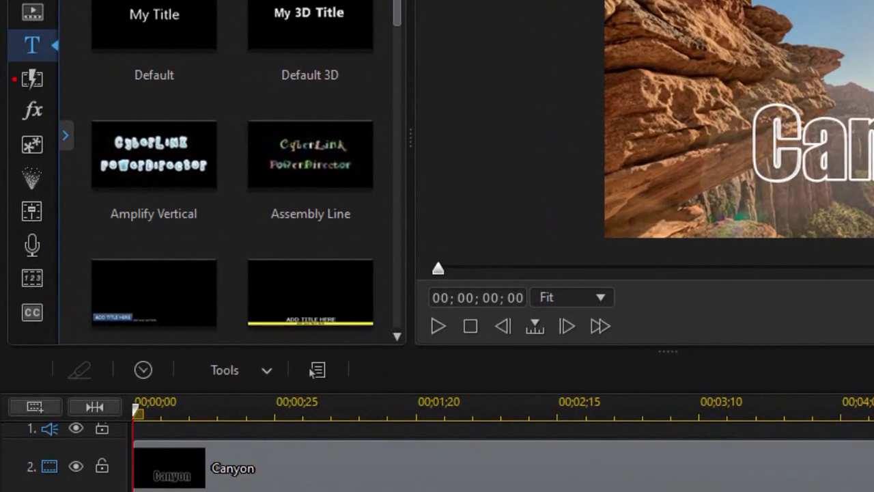
{"action": "left_click", "coordinate": [311, 367]}
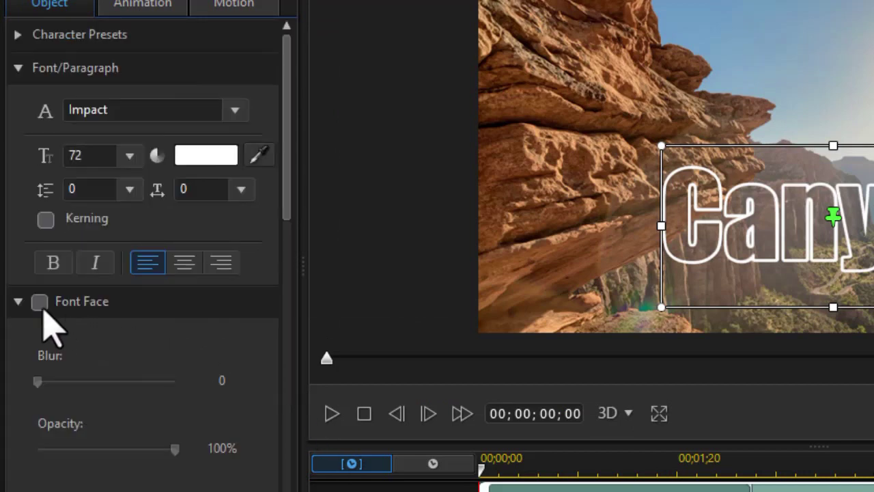
- Re-enable the face fill on the copied title and switch its fill type to Gradient Color
{"action": "left_click", "coordinate": [40, 302]}
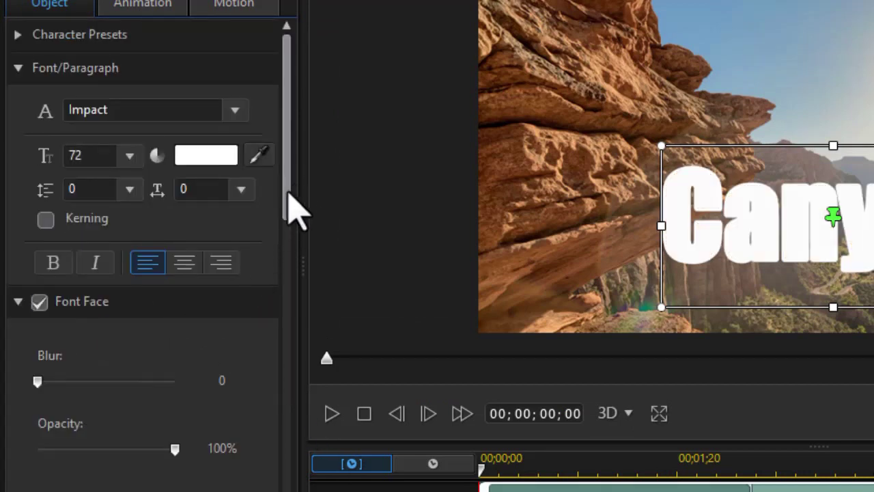
{"action": "left_click_drag", "start_coordinate": [292, 214], "coordinate": [274, 287]}
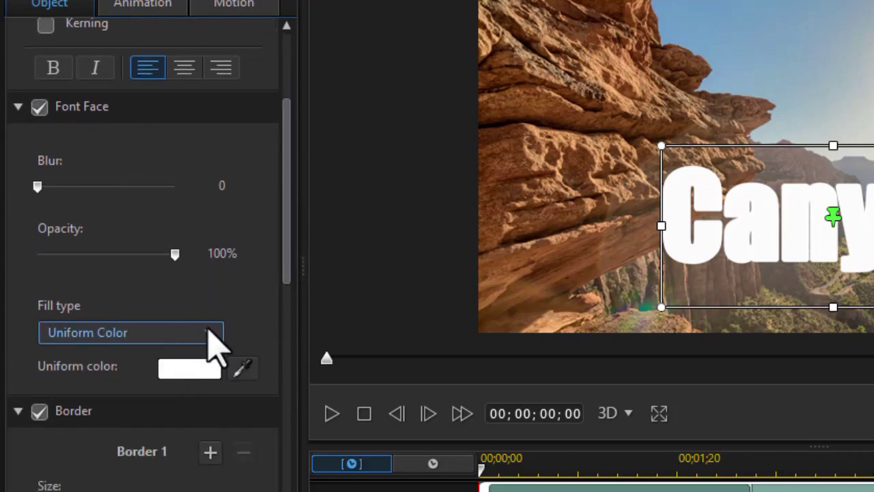
{"action": "left_click", "coordinate": [210, 335]}
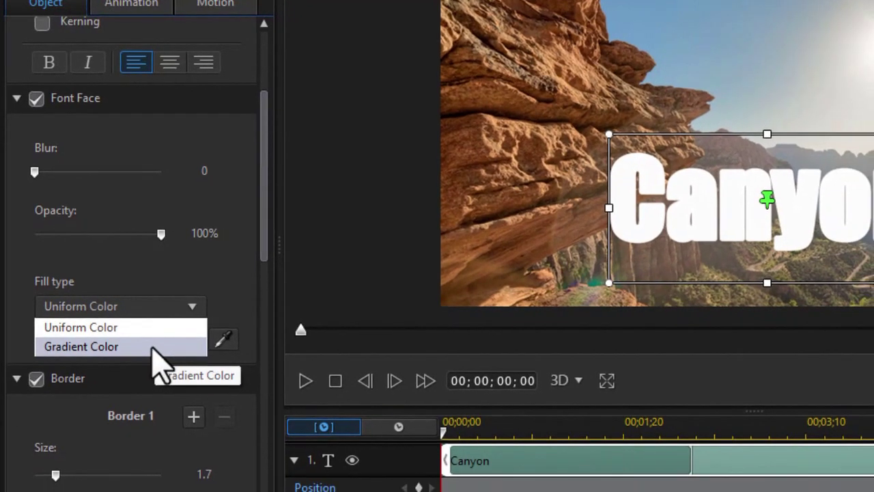
{"action": "left_click", "coordinate": [154, 348]}
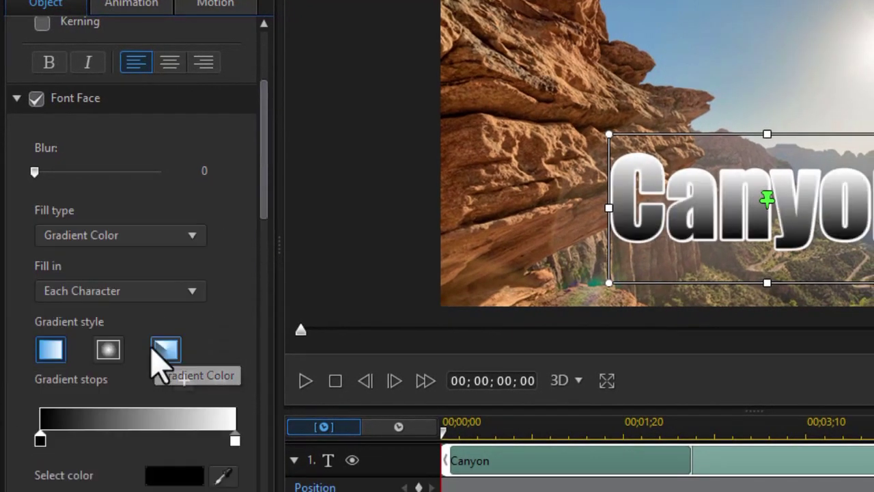
- Set the gradient's left stop to blue 0073AA
{"action": "double_click", "coordinate": [39, 439]}
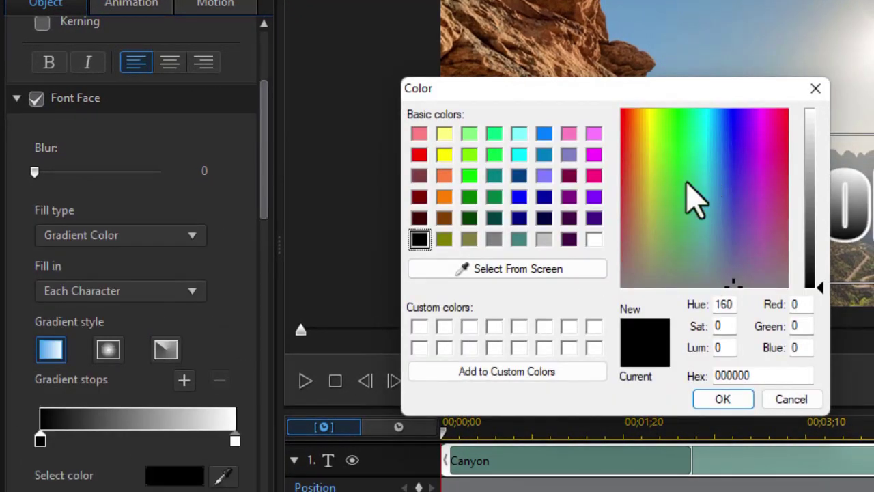
{"action": "left_click", "coordinate": [545, 155]}
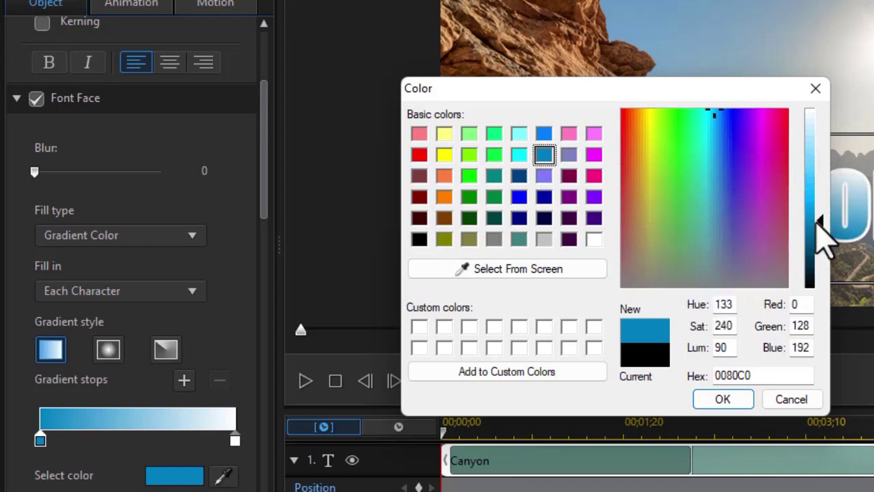
{"action": "left_click_drag", "start_coordinate": [820, 220], "coordinate": [819, 229]}
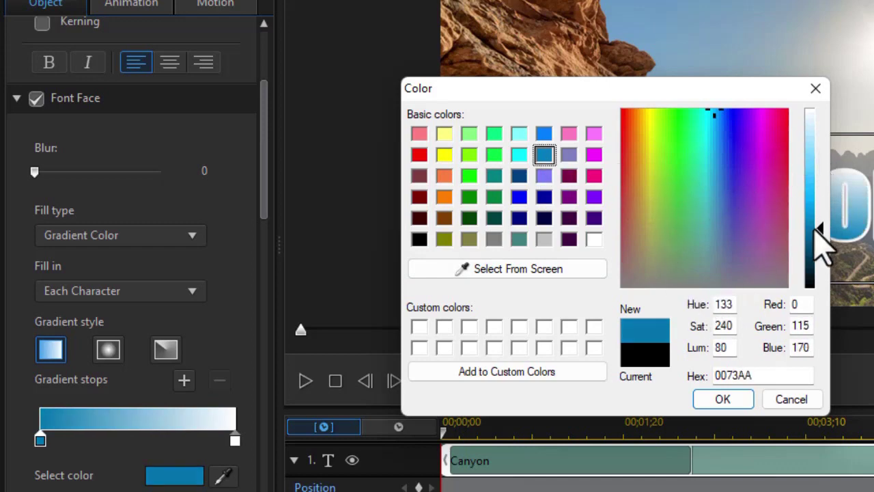
{"action": "left_click", "coordinate": [728, 401]}
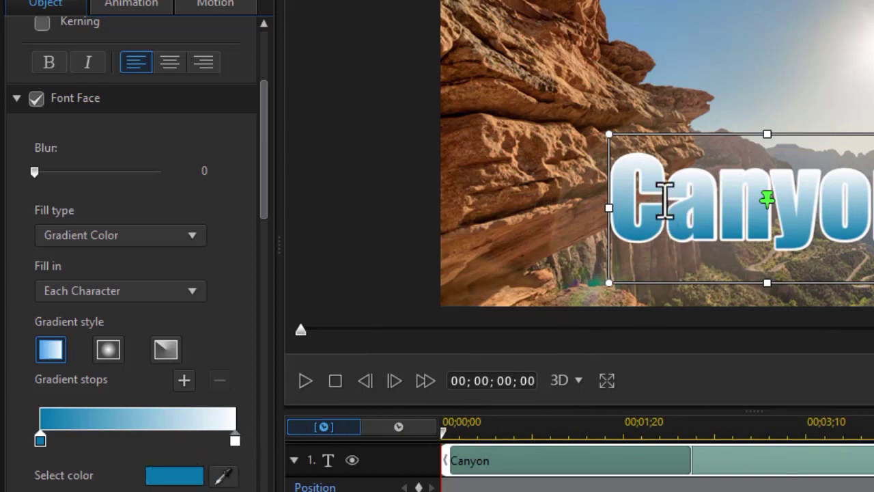
- Add a middle gradient stop and give it a darker mid blue
{"action": "left_click", "coordinate": [186, 440]}
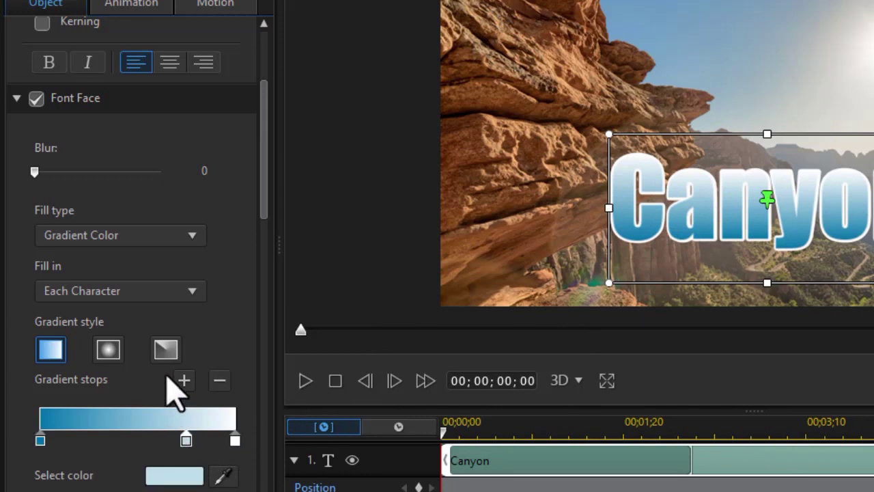
{"action": "left_click", "coordinate": [185, 442]}
{"action": "left_click", "coordinate": [181, 473]}
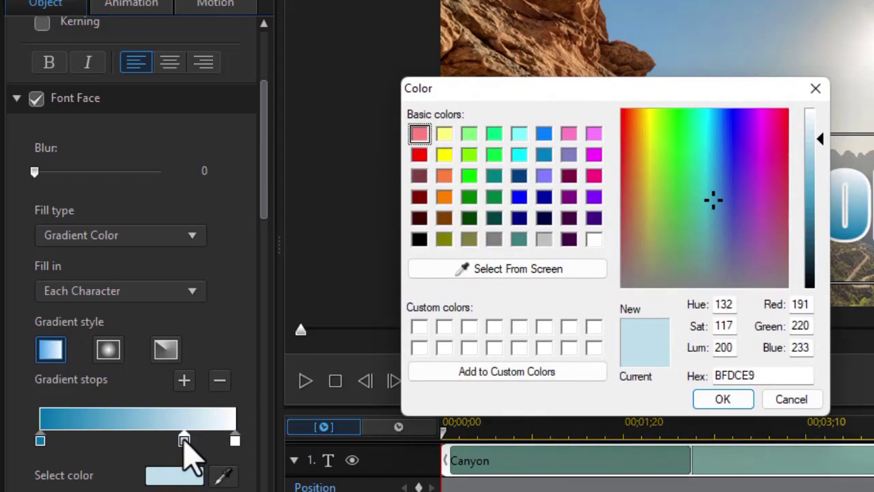
{"action": "left_click_drag", "start_coordinate": [818, 140], "coordinate": [823, 226]}
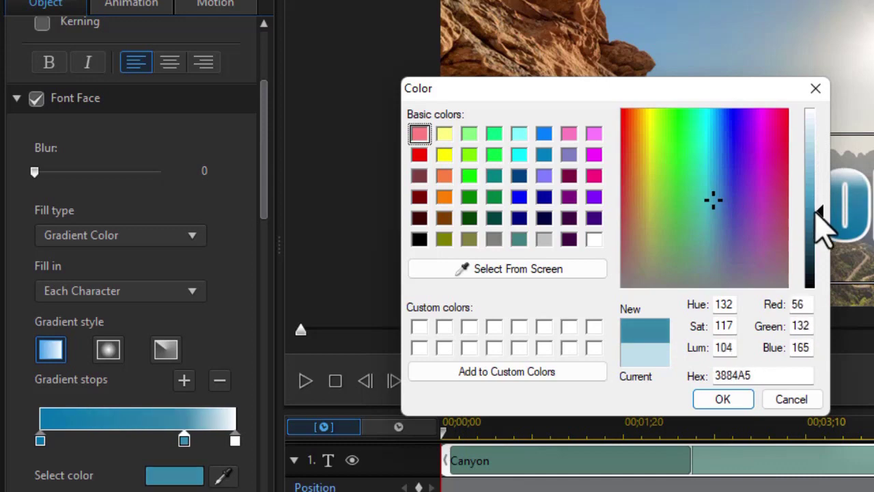
{"action": "left_click", "coordinate": [722, 399]}
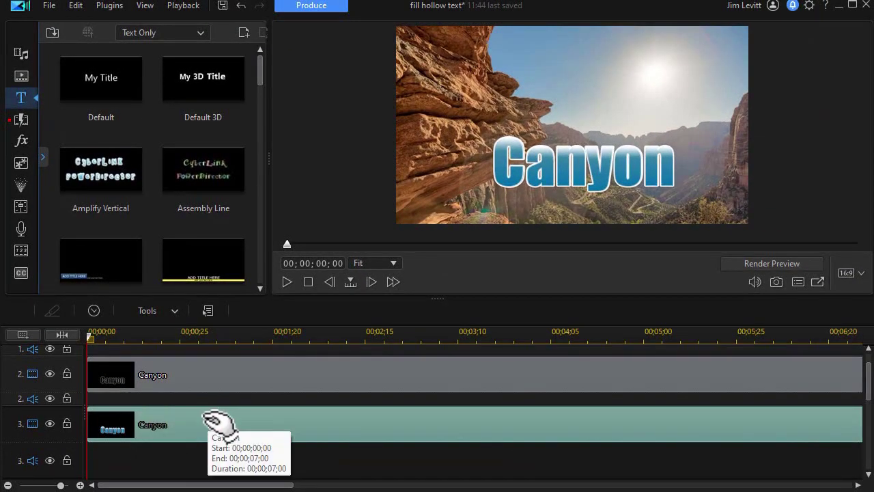
- Hide and re-show track 3 to compare the gradient title with the hollow one
{"action": "left_click", "coordinate": [49, 424]}
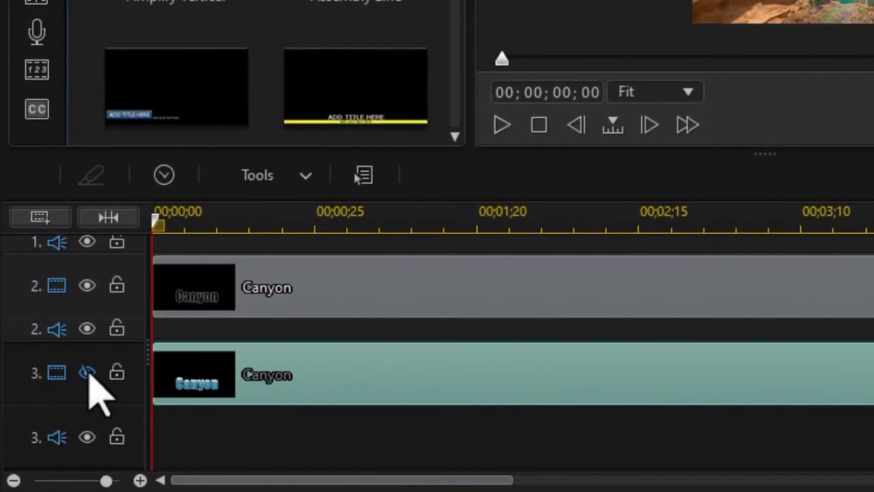
{"action": "left_click", "coordinate": [87, 374]}
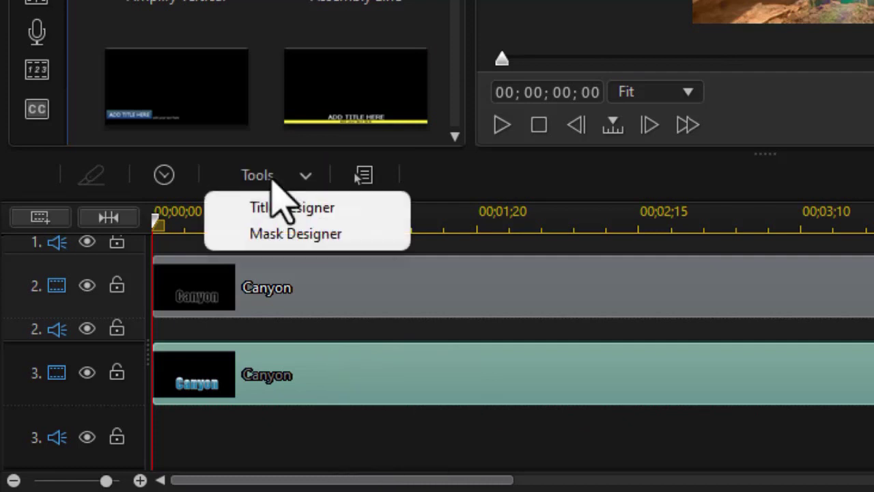
- Open Mask Designer on the gradient title, apply a rectangle mask, and zoom the preview to 57%
{"action": "left_click", "coordinate": [279, 232]}
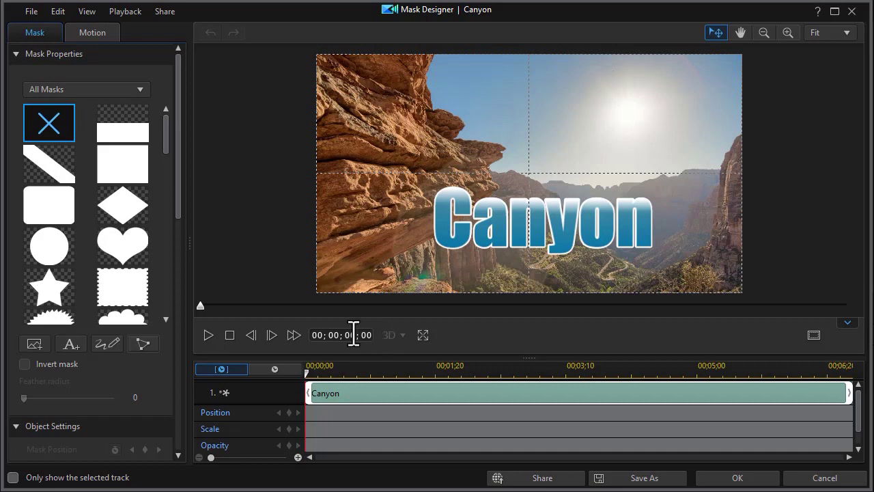
{"action": "left_click", "coordinate": [116, 173]}
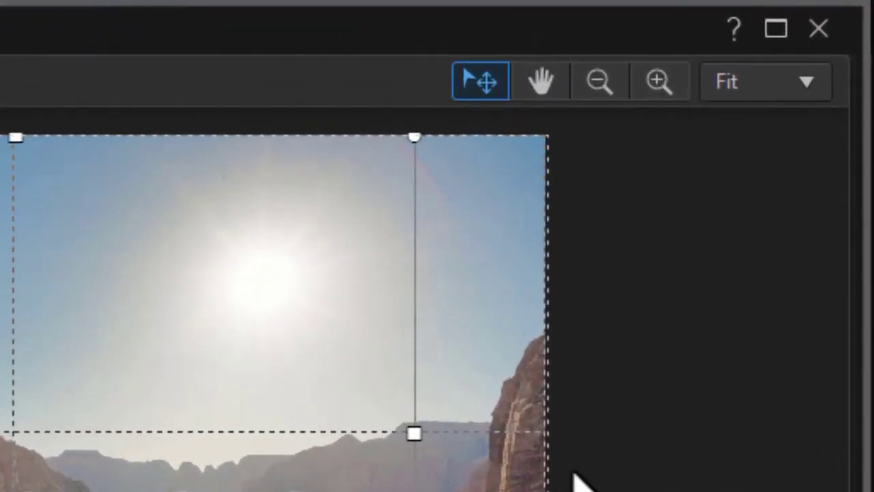
{"action": "left_click", "coordinate": [603, 98]}
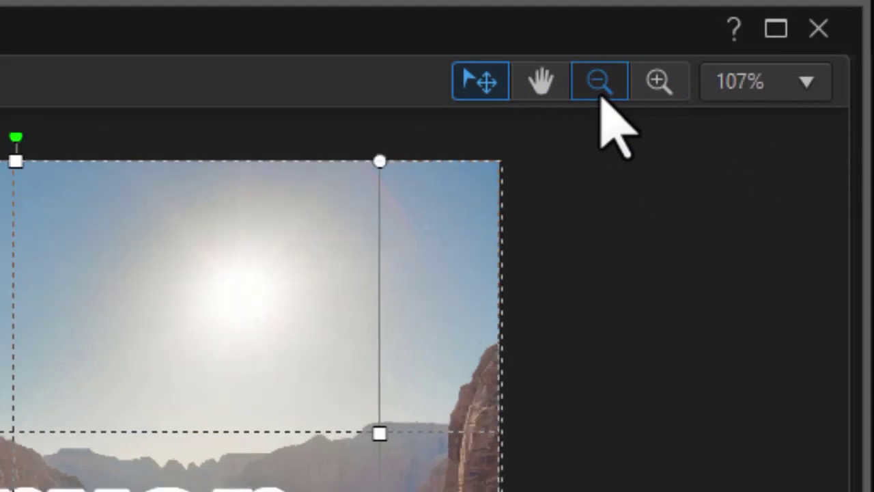
{"action": "left_click", "coordinate": [601, 98]}
{"action": "left_click", "coordinate": [598, 98]}
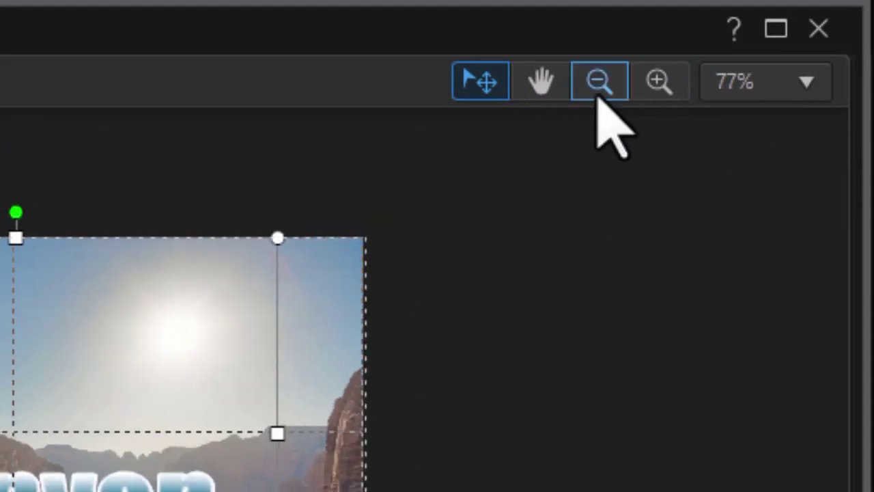
{"action": "left_click", "coordinate": [601, 93]}
{"action": "left_click", "coordinate": [604, 94]}
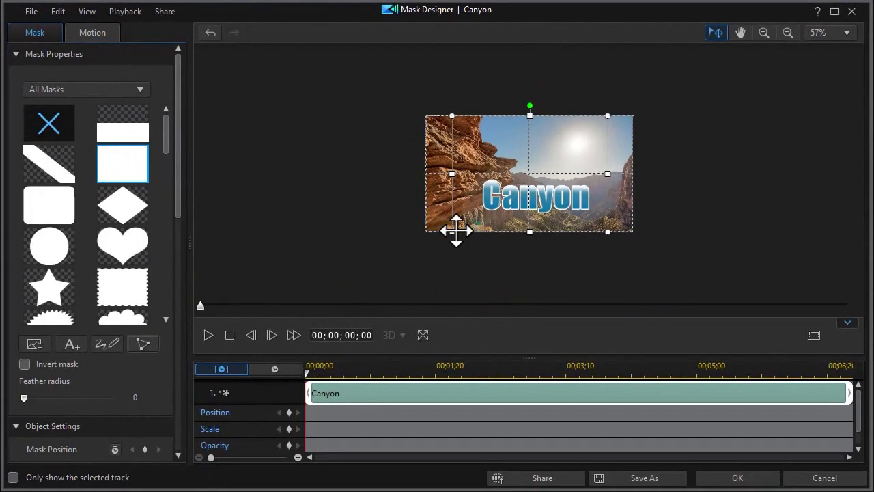
- Enlarge and rotate the mask about 45° into a diamond, then move it off the frame's upper left
{"action": "left_click_drag", "start_coordinate": [453, 232], "coordinate": [374, 259]}
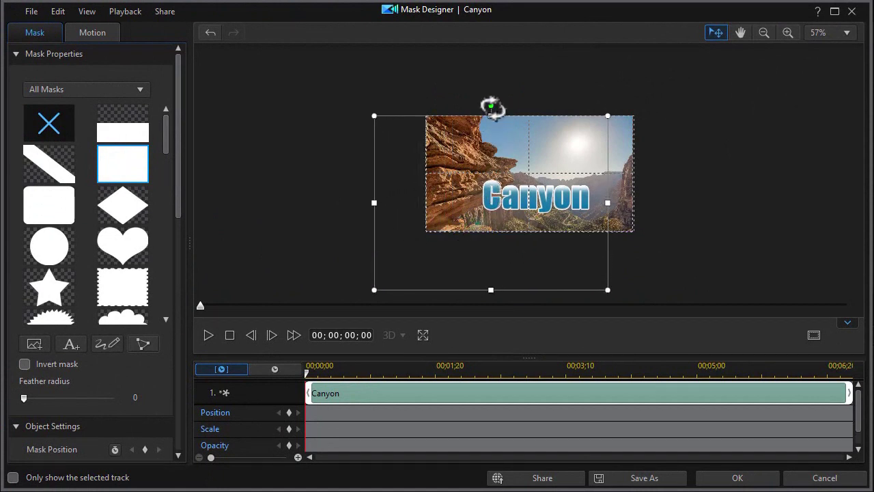
{"action": "left_click_drag", "start_coordinate": [492, 107], "coordinate": [420, 123]}
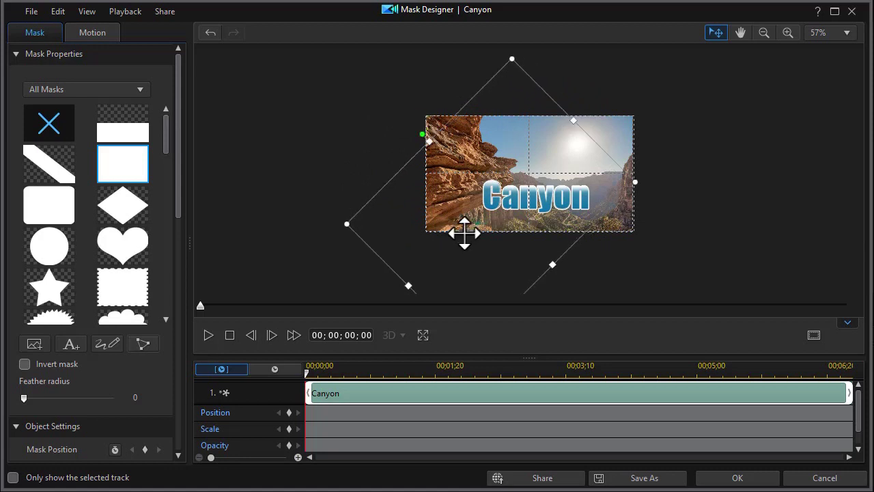
{"action": "left_click_drag", "start_coordinate": [474, 207], "coordinate": [472, 142]}
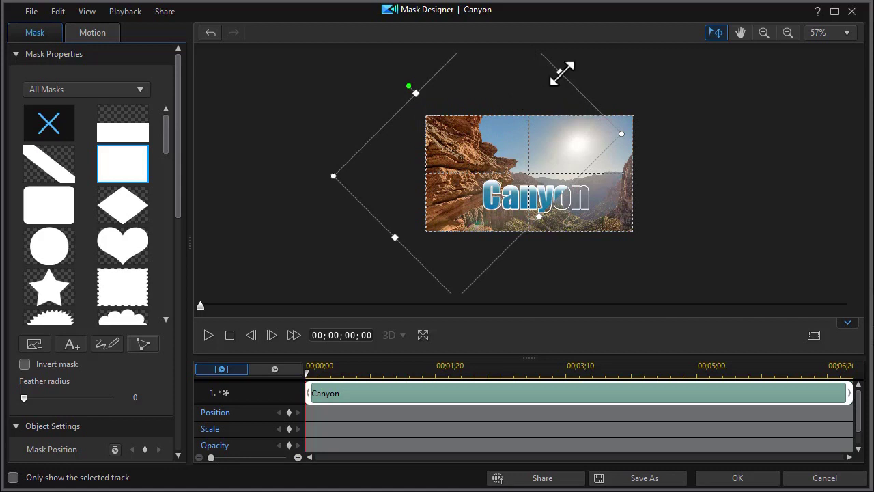
{"action": "left_click_drag", "start_coordinate": [562, 74], "coordinate": [592, 43]}
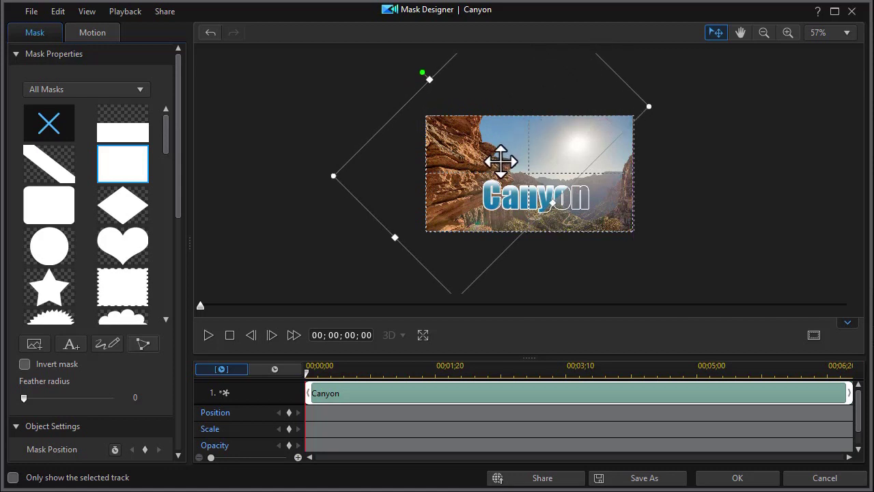
{"action": "mouse_move", "coordinate": [500, 161]}
{"action": "left_mouse_down"}
{"action": "mouse_move", "coordinate": [433, 121]}
{"action": "mouse_move", "coordinate": [521, 201]}
{"action": "mouse_move", "coordinate": [509, 168]}
{"action": "left_mouse_up"}
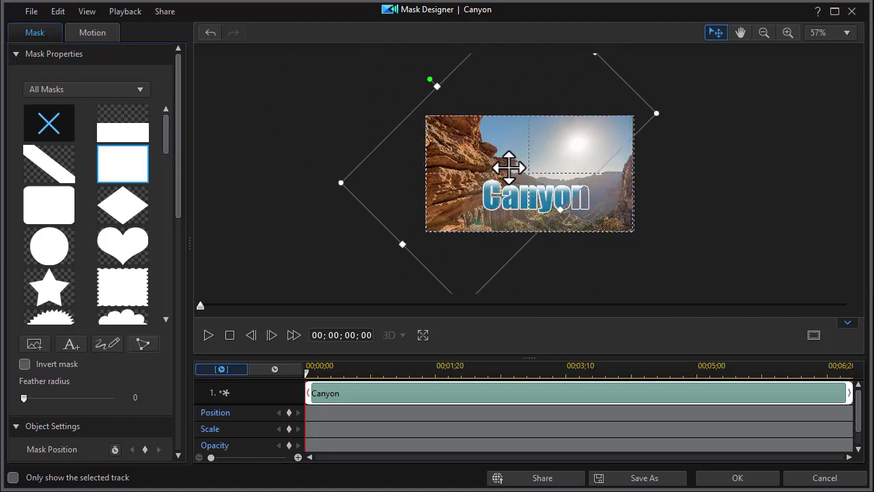
{"action": "left_click_drag", "start_coordinate": [561, 209], "coordinate": [636, 250]}
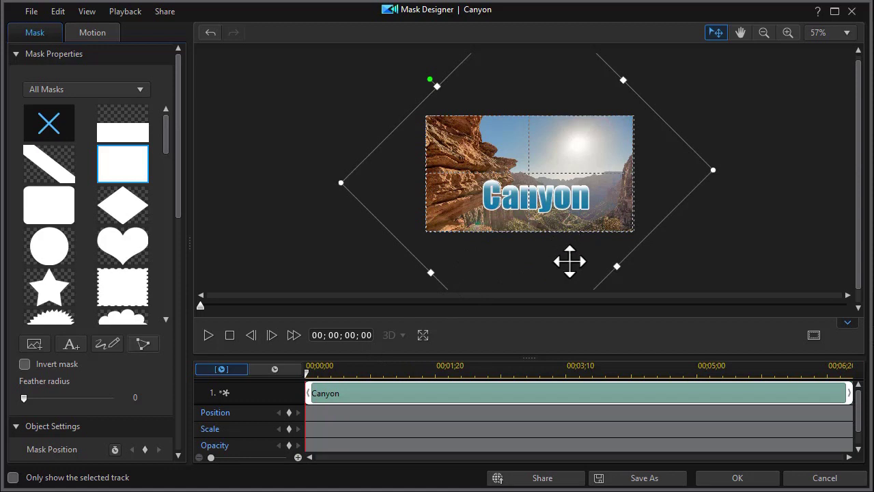
{"action": "left_click_drag", "start_coordinate": [569, 260], "coordinate": [373, 107]}
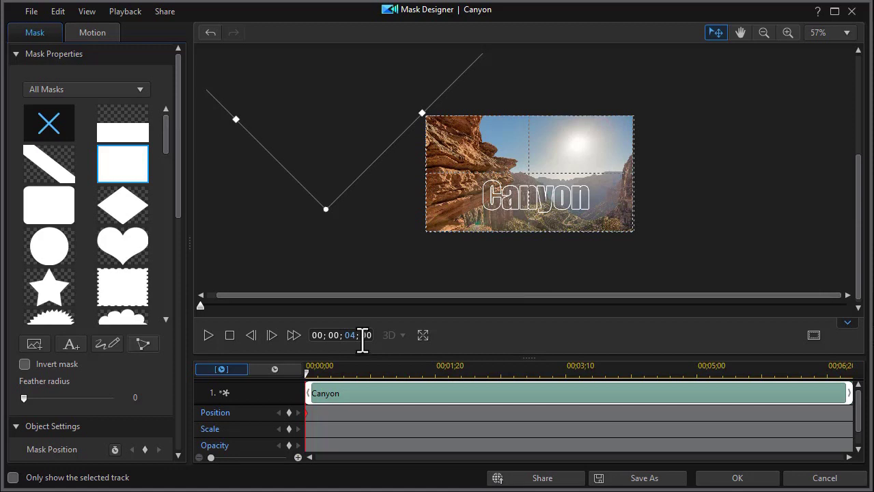
{"action": "key", "text": "Return"}
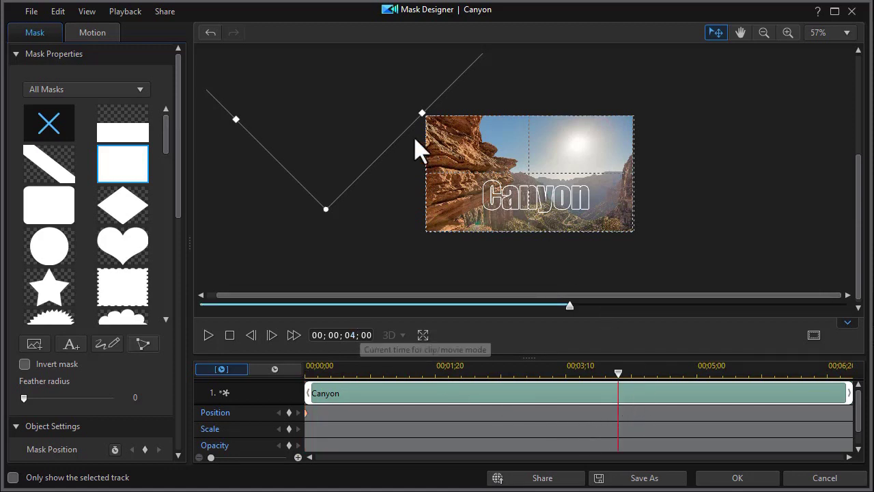
- At 4 seconds, move the diamond mask back over the title to keyframe position X 0.500, Y 0.424
{"action": "left_click_drag", "start_coordinate": [359, 121], "coordinate": [566, 264]}
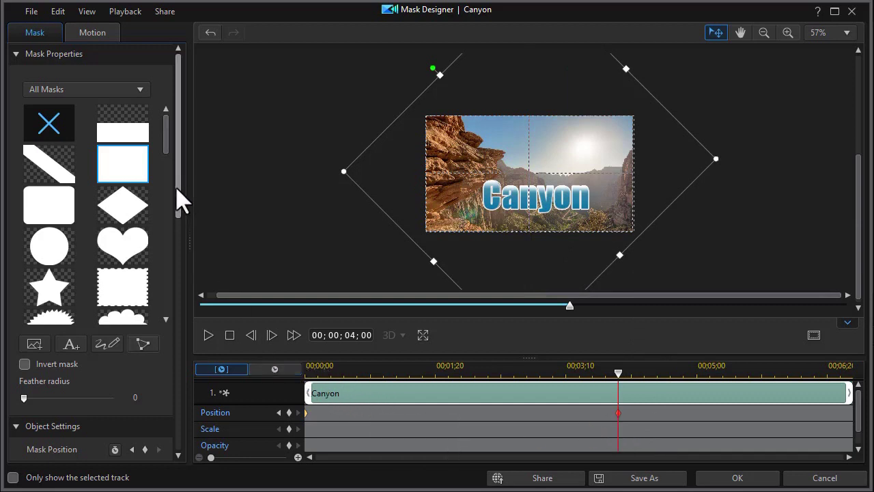
{"action": "left_click_drag", "start_coordinate": [179, 195], "coordinate": [175, 313]}
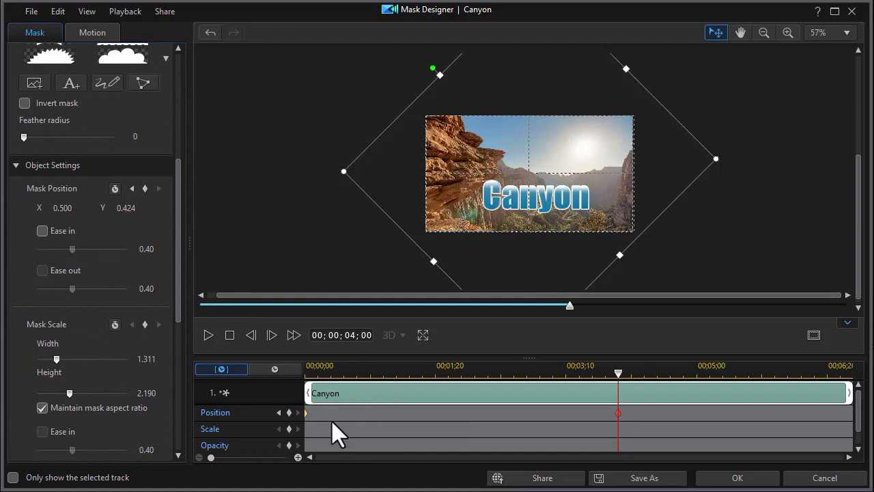
{"action": "left_click", "coordinate": [279, 413]}
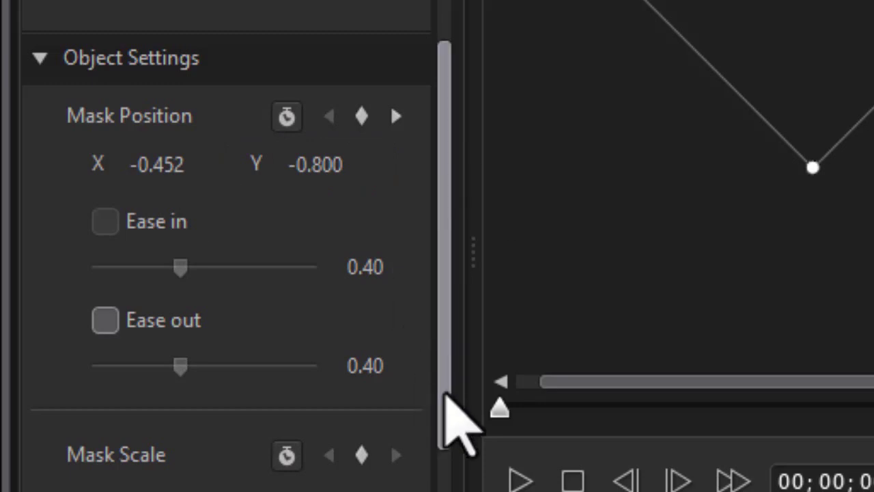
{"action": "left_click_drag", "start_coordinate": [444, 386], "coordinate": [394, 491]}
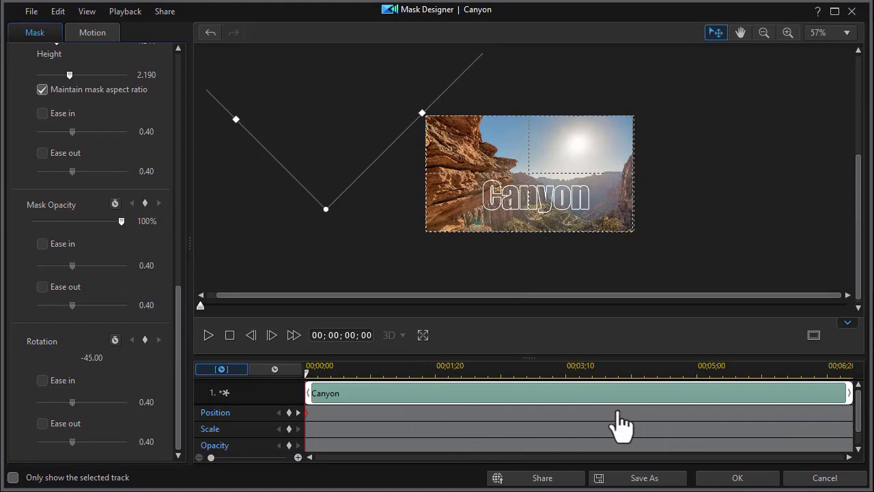
- Check the 4-second mask keyframe and apply the mask to the Canyon title
{"action": "left_click", "coordinate": [618, 414]}
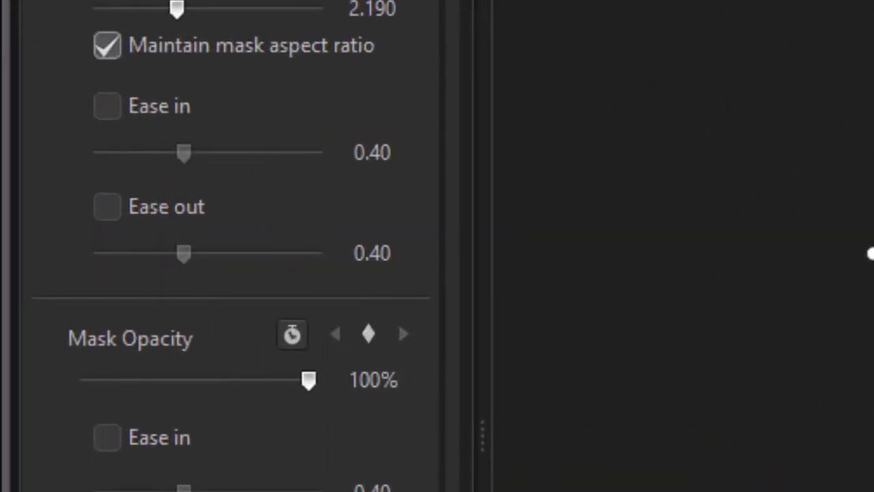
{"action": "scroll", "coordinate": [421, 414], "scroll_direction": "up", "scroll_amount": 5}
{"action": "scroll", "coordinate": [421, 415], "scroll_direction": "up", "scroll_amount": 5}
{"action": "scroll", "coordinate": [428, 260], "scroll_direction": "down", "scroll_amount": 2}
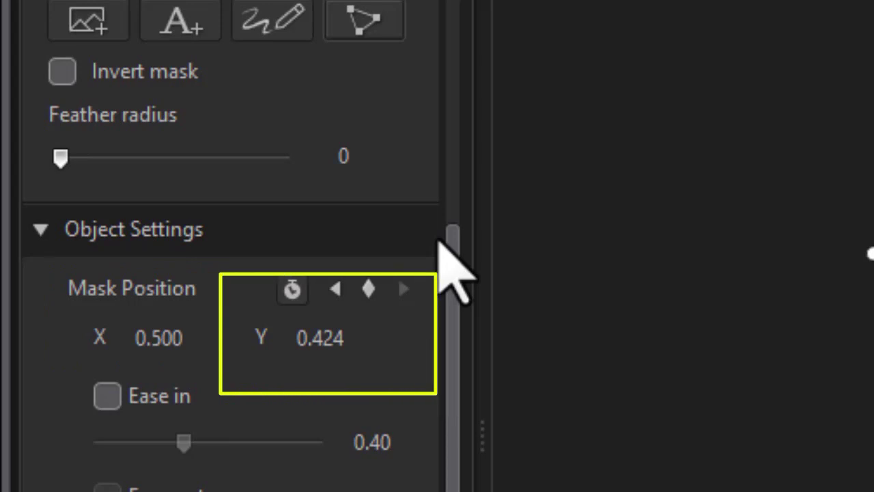
{"action": "scroll", "coordinate": [438, 240], "scroll_direction": "down", "scroll_amount": 5}
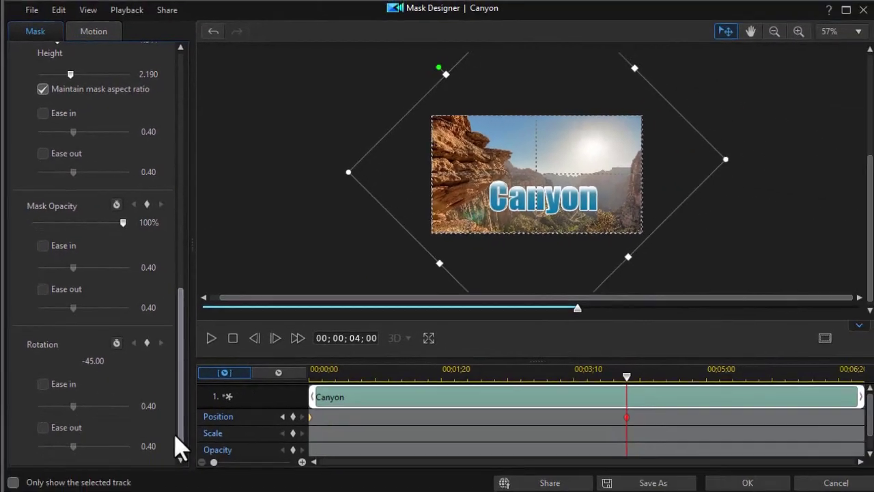
{"action": "scroll", "coordinate": [168, 313], "scroll_direction": "up", "scroll_amount": 4}
{"action": "scroll", "coordinate": [182, 341], "scroll_direction": "down", "scroll_amount": 2}
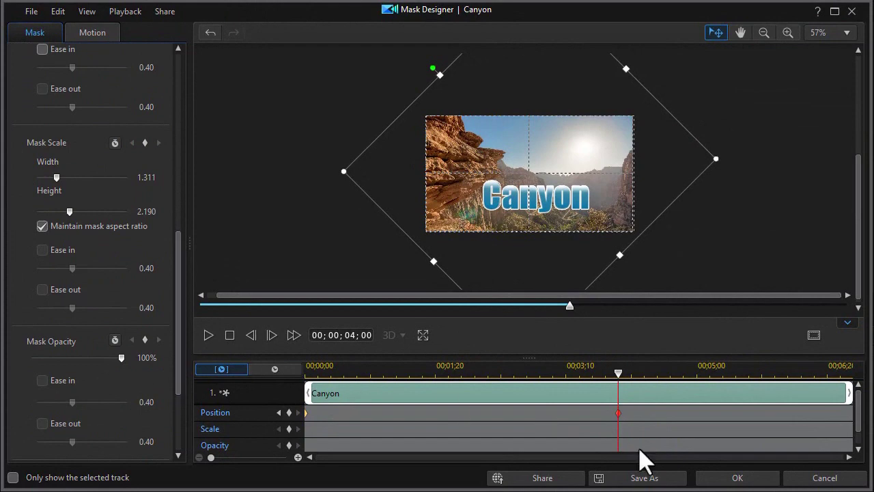
{"action": "left_click", "coordinate": [738, 478]}
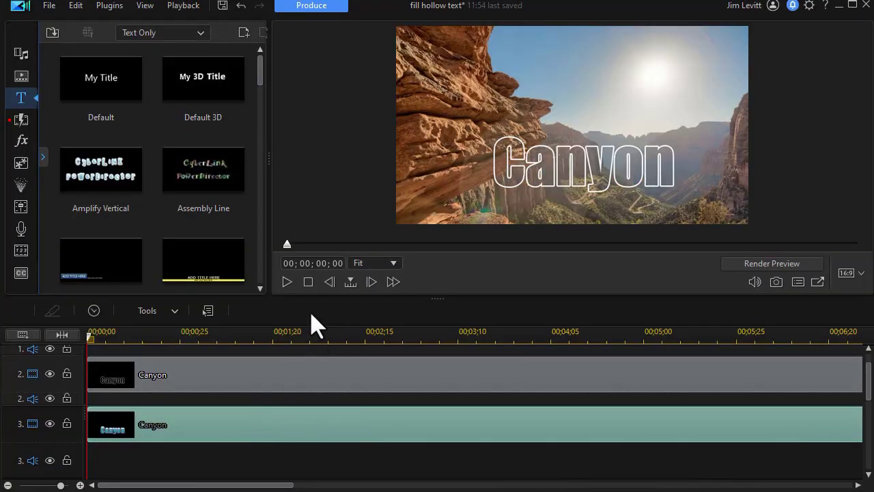
{"action": "left_click", "coordinate": [287, 282]}
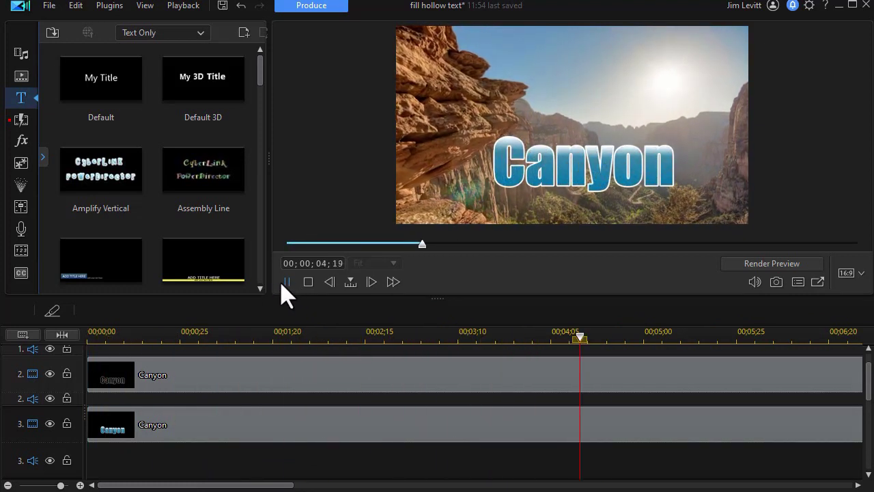
{"action": "left_click", "coordinate": [287, 282]}
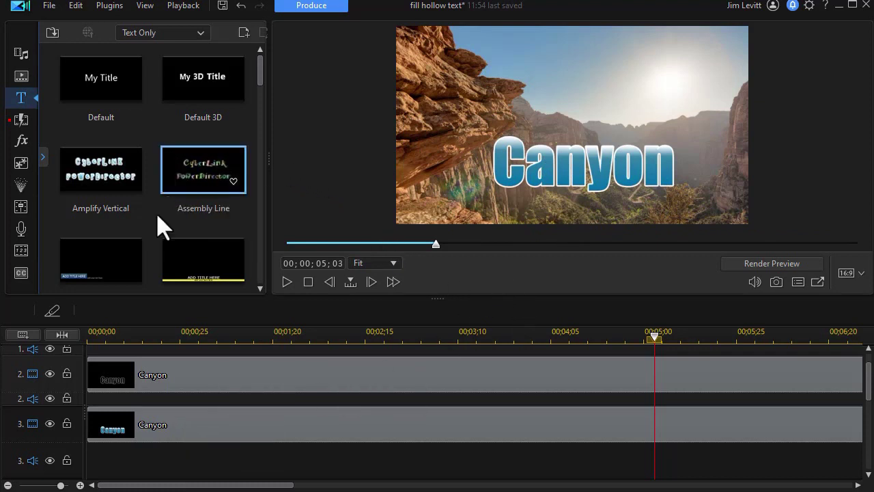
{"action": "left_click", "coordinate": [20, 56]}
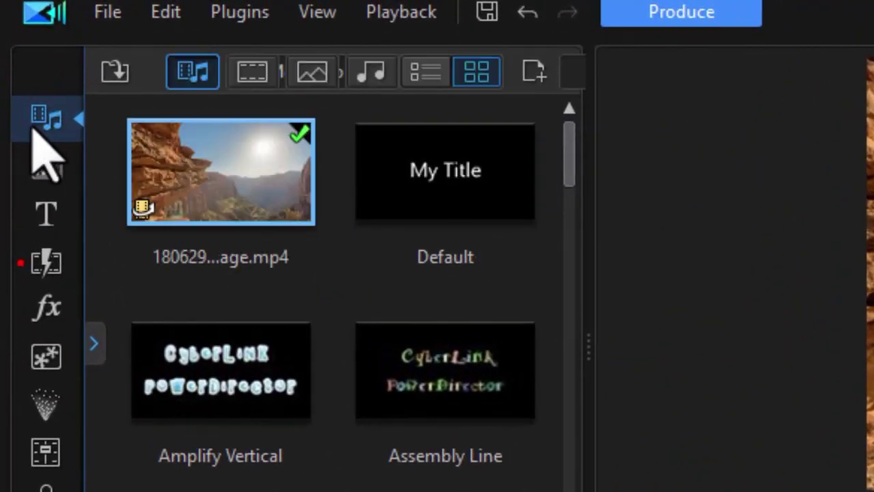
- Place the peach Gradient 02 color board from Color Boards > Gradient Color onto track 4
{"action": "left_click", "coordinate": [94, 343]}
{"action": "left_click", "coordinate": [168, 159]}
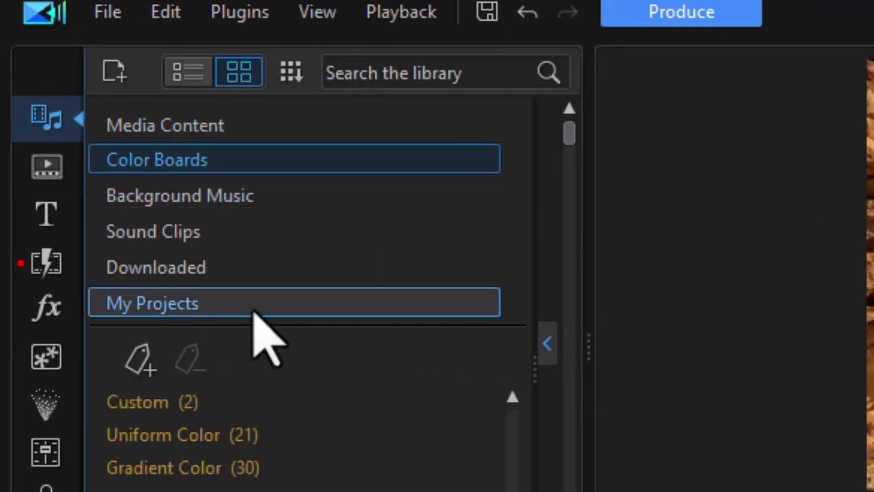
{"action": "left_click", "coordinate": [238, 472]}
{"action": "left_click", "coordinate": [547, 343]}
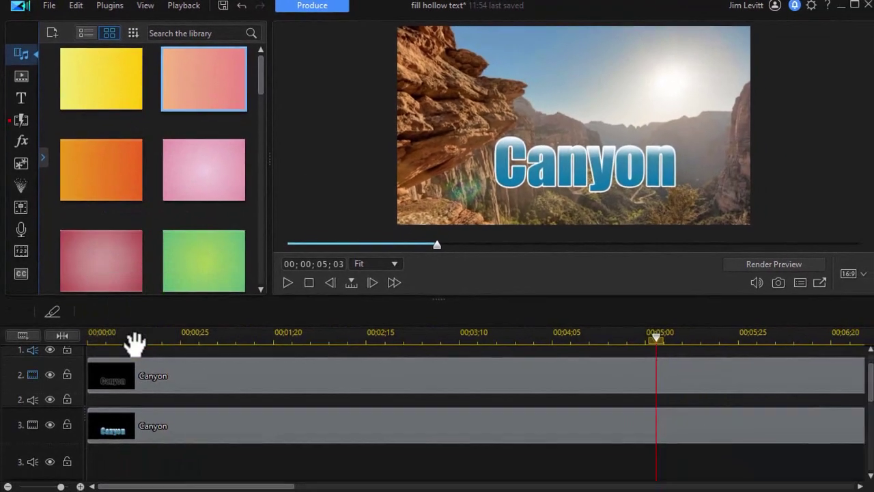
{"action": "left_click_drag", "start_coordinate": [135, 345], "coordinate": [69, 458]}
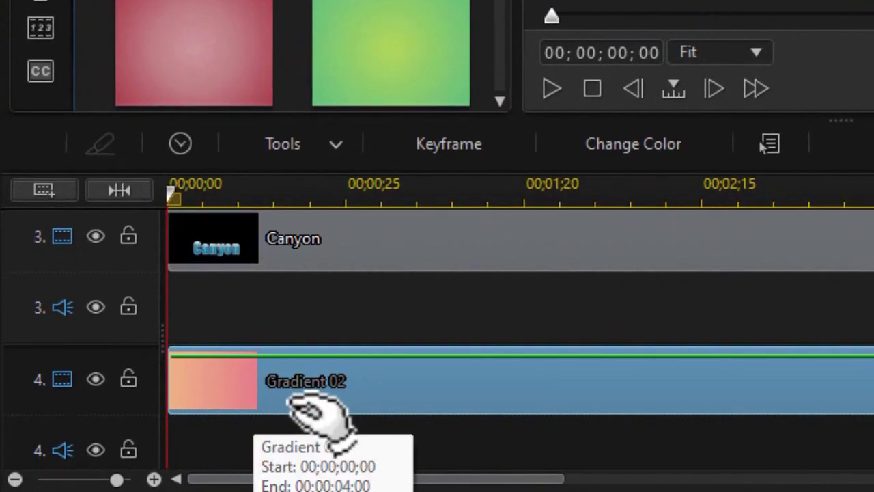
{"action": "left_click", "coordinate": [645, 152]}
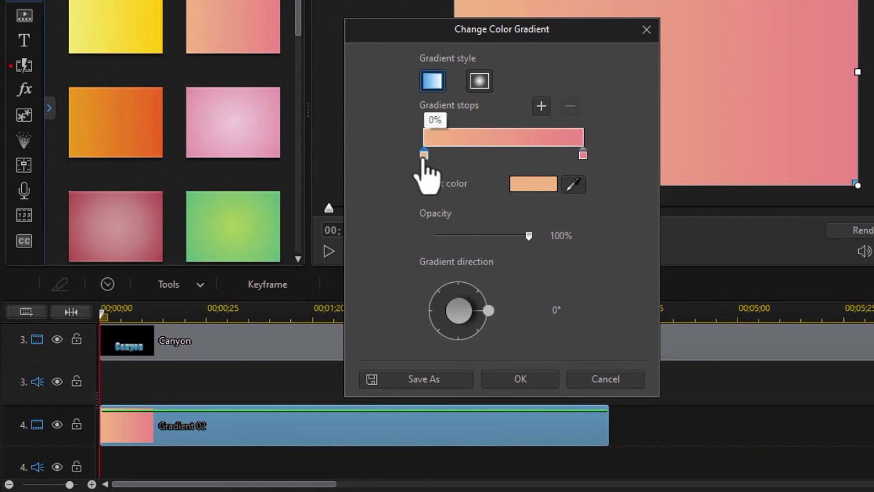
- Recolour Gradient 02 with a light blue left stop and a pale cyan right stop
{"action": "double_click", "coordinate": [424, 156]}
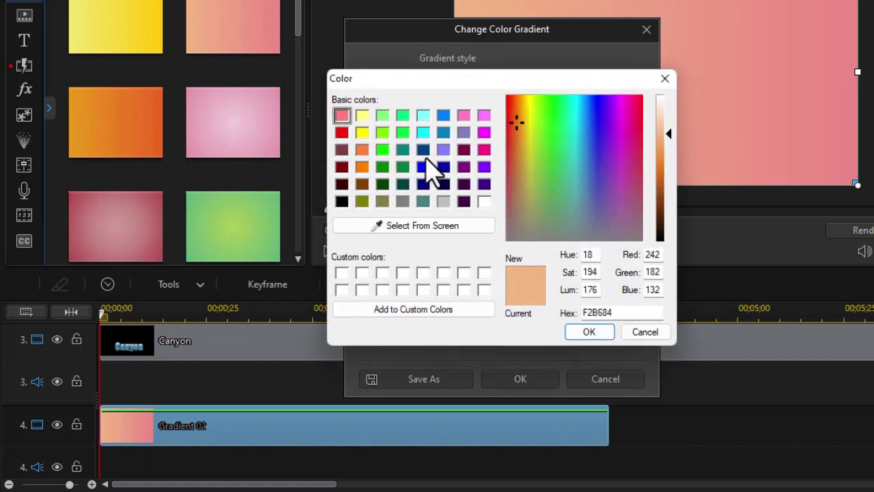
{"action": "left_click", "coordinate": [582, 136]}
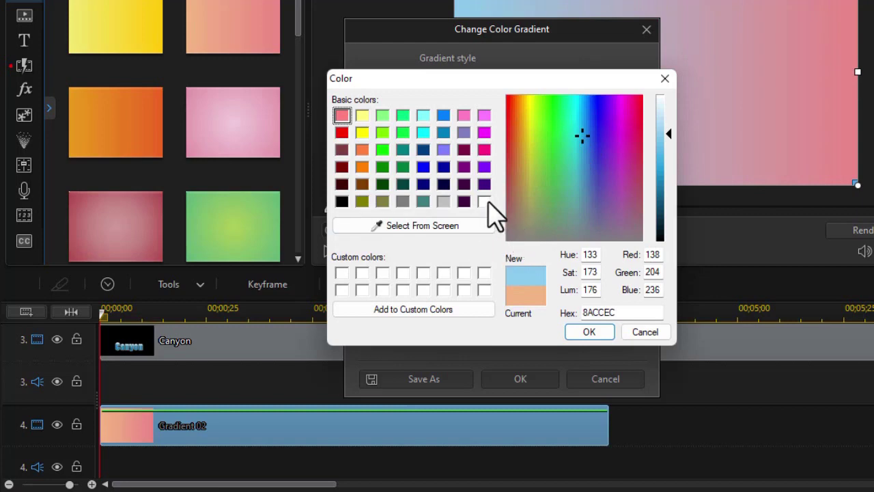
{"action": "left_click", "coordinate": [588, 331]}
{"action": "left_click", "coordinate": [582, 157]}
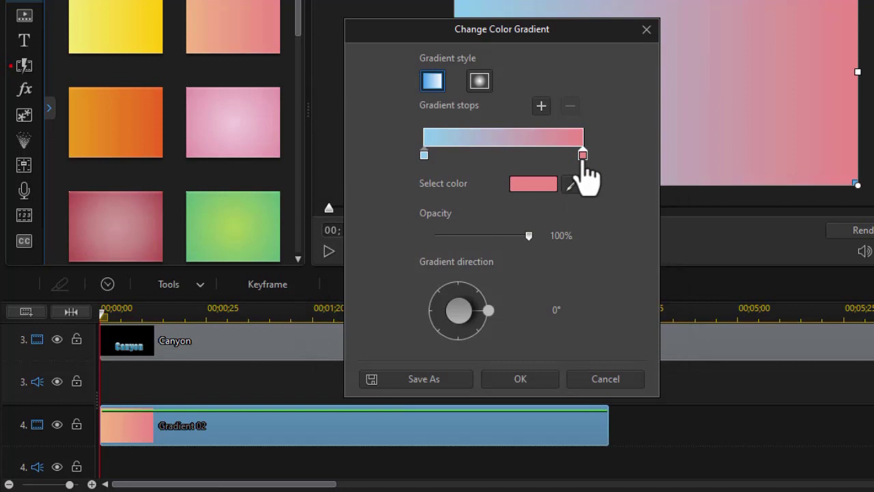
{"action": "left_click", "coordinate": [584, 160]}
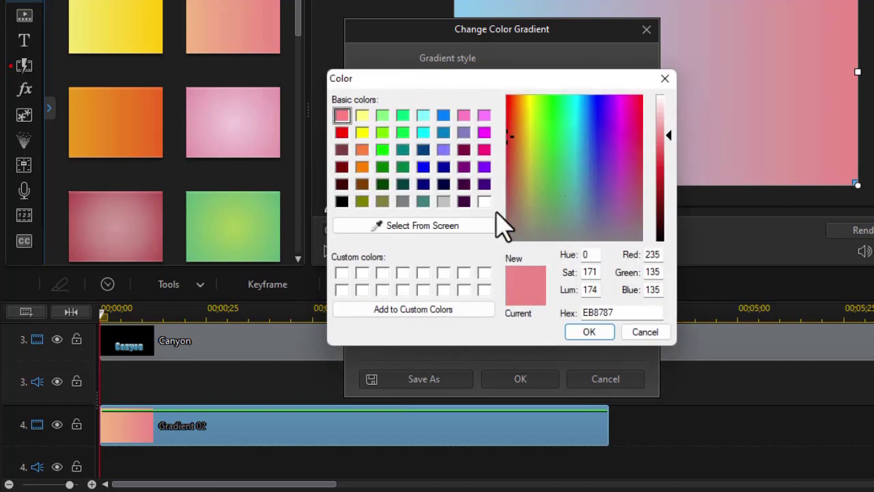
{"action": "left_click", "coordinate": [423, 116]}
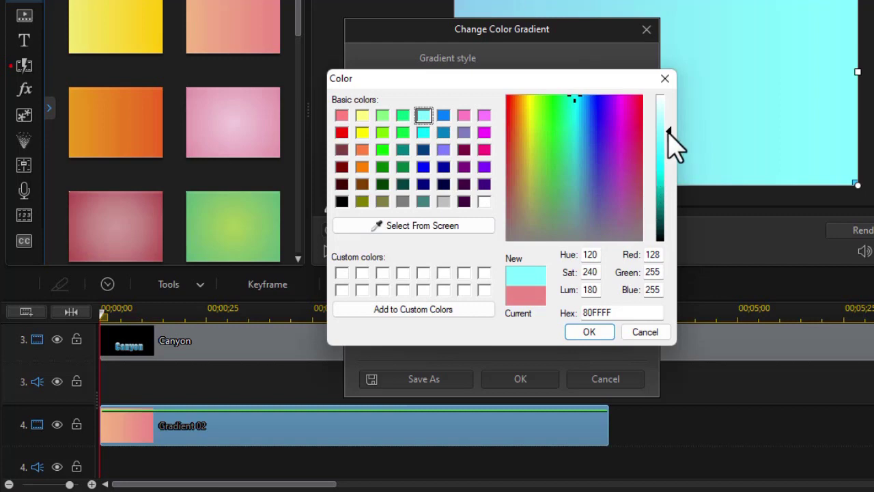
{"action": "left_click_drag", "start_coordinate": [668, 130], "coordinate": [668, 116]}
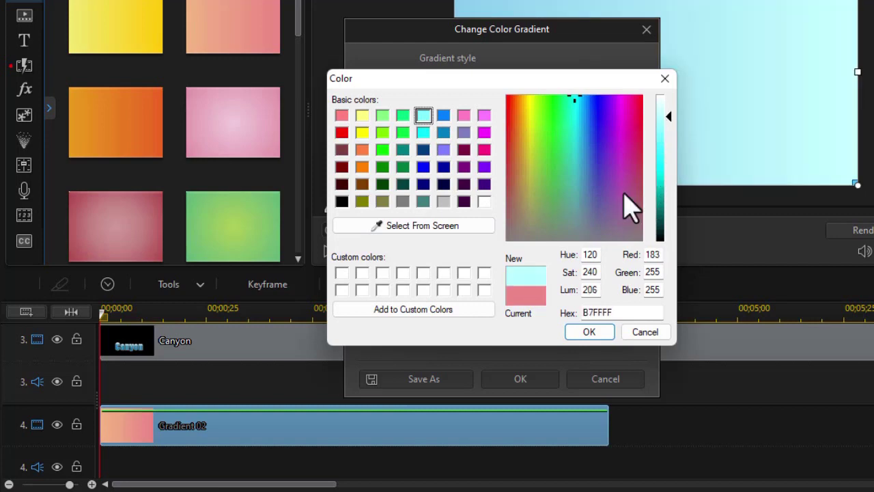
{"action": "left_click", "coordinate": [591, 330]}
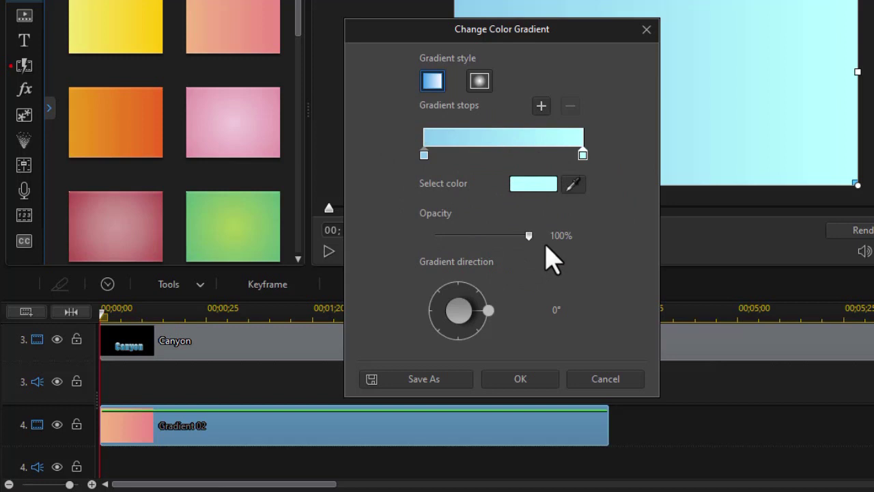
{"action": "left_click", "coordinate": [523, 383]}
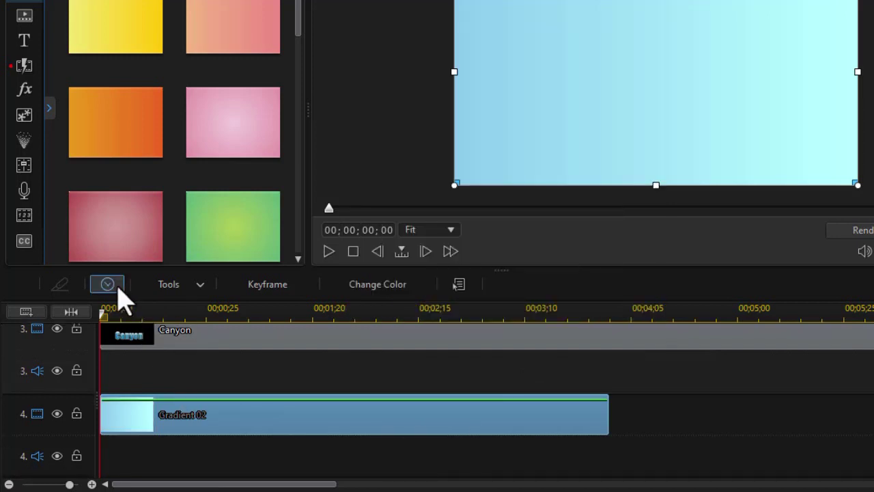
{"action": "left_click", "coordinate": [114, 293]}
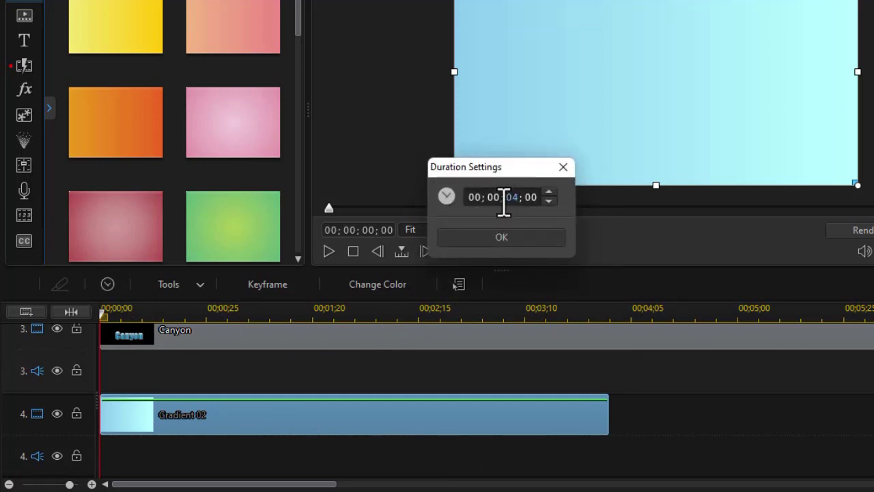
- Set the Gradient 02 clip's duration to 7 seconds
{"action": "key", "text": "Return"}
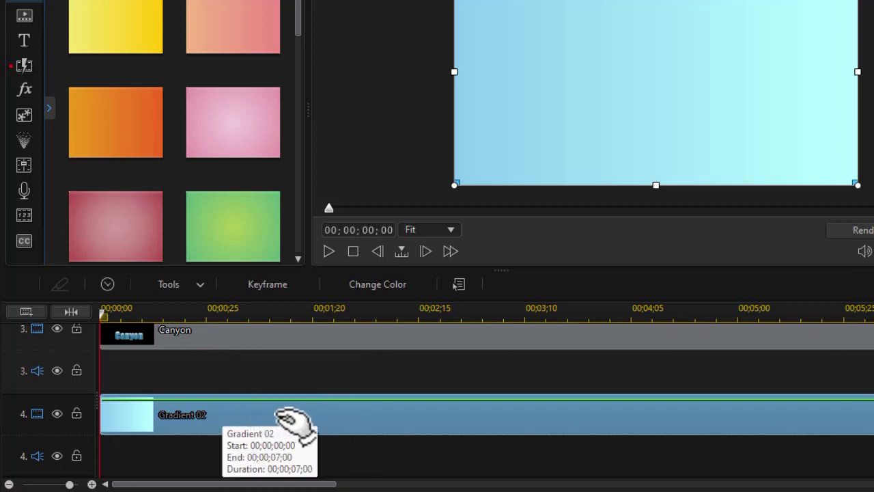
{"action": "left_click", "coordinate": [207, 291]}
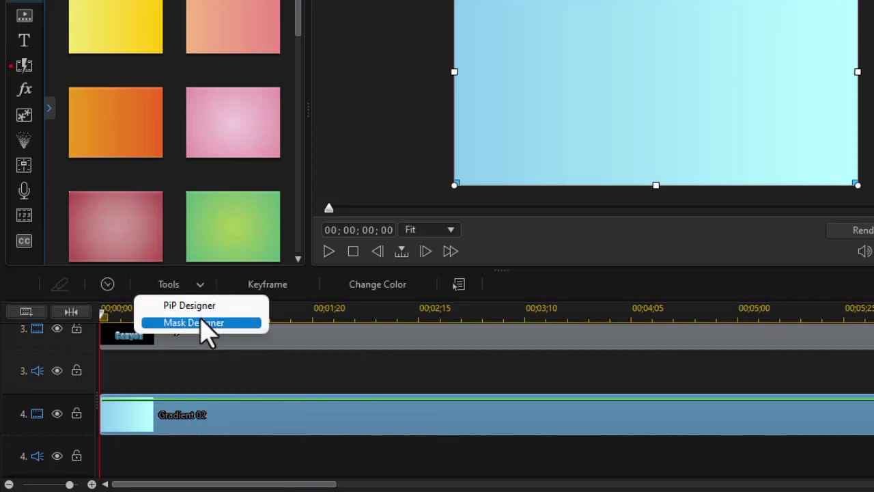
- Open Gradient 02 in Mask Designer and apply the rectangle mask
{"action": "left_click", "coordinate": [207, 322]}
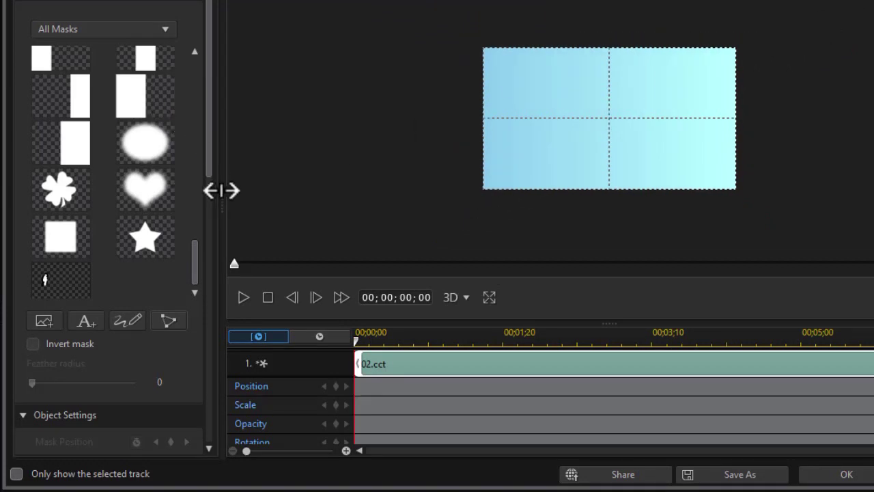
{"action": "left_click_drag", "start_coordinate": [196, 277], "coordinate": [214, 23]}
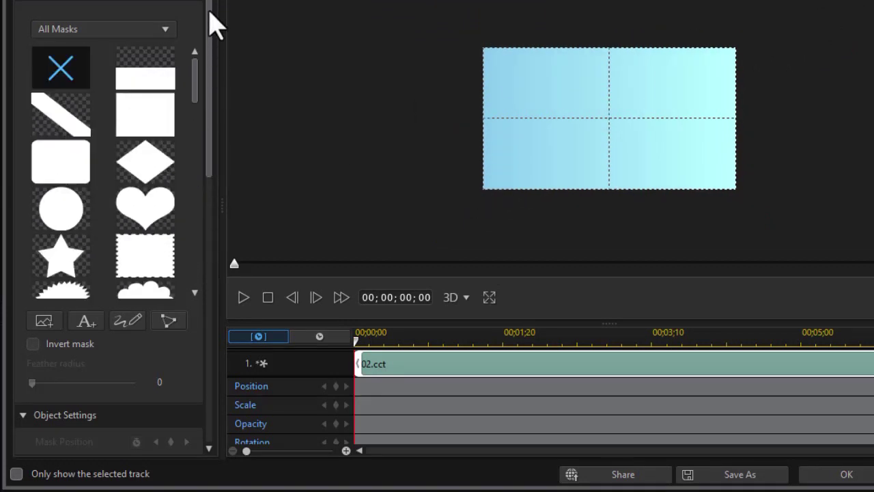
{"action": "left_click", "coordinate": [156, 121]}
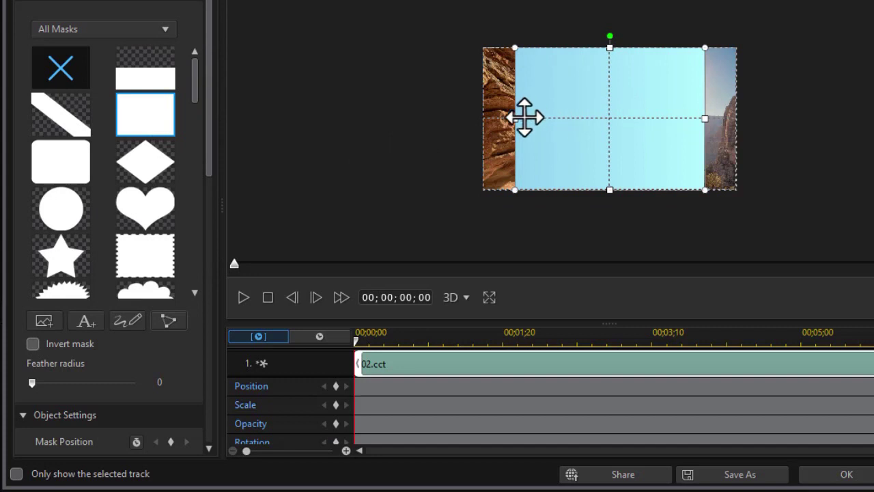
- Widen and lengthen the rectangle mask, rotate it 45°, and shift it up-left
{"action": "left_click_drag", "start_coordinate": [515, 120], "coordinate": [447, 119]}
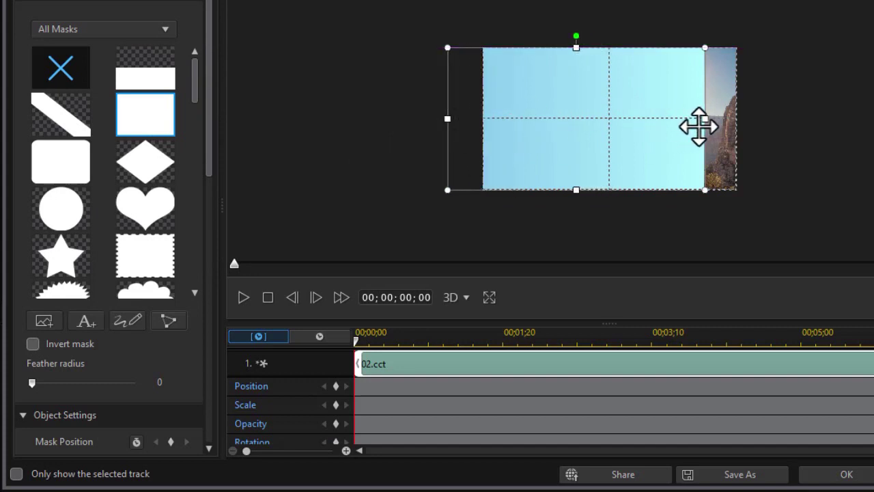
{"action": "left_click_drag", "start_coordinate": [703, 119], "coordinate": [769, 120]}
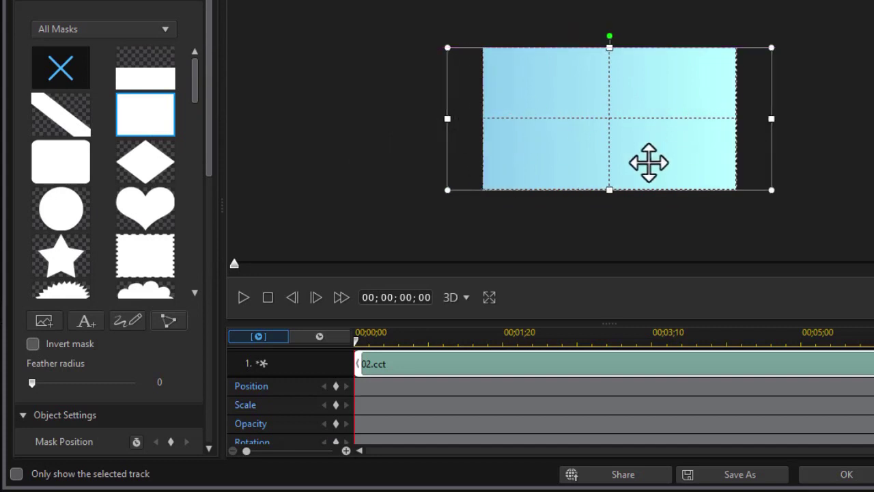
{"action": "left_click_drag", "start_coordinate": [609, 196], "coordinate": [607, 246]}
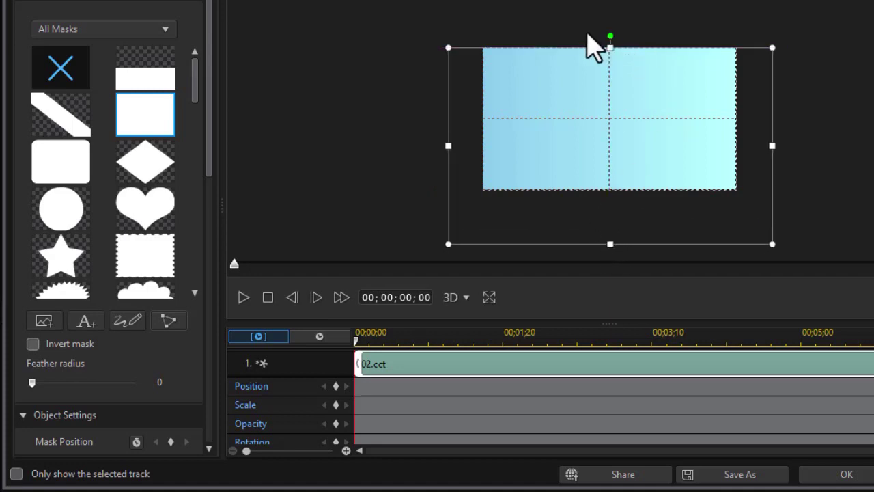
{"action": "left_click_drag", "start_coordinate": [602, 39], "coordinate": [521, 35]}
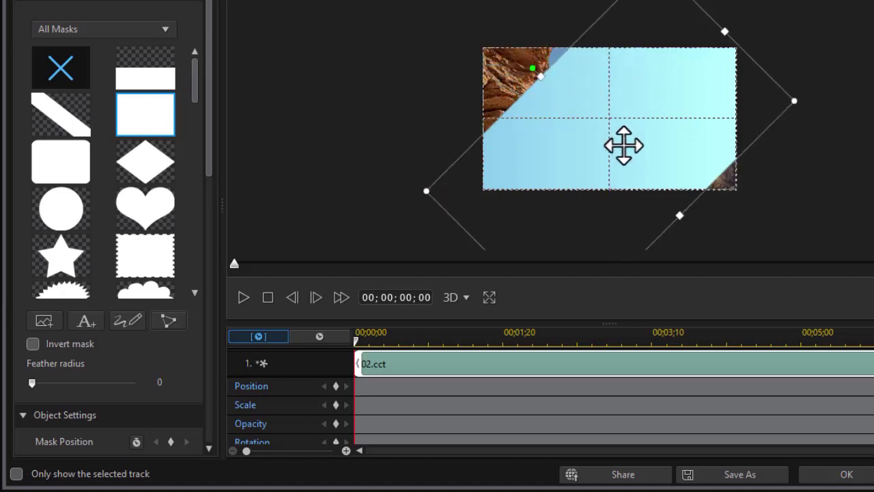
{"action": "left_click_drag", "start_coordinate": [621, 144], "coordinate": [420, 8]}
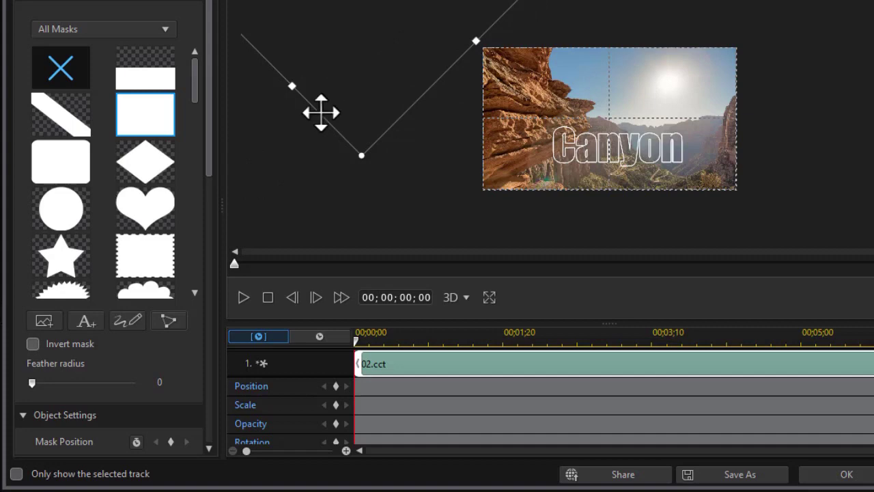
- Enter a mask position of X -0.452 and Y -0.800
{"action": "left_click_drag", "start_coordinate": [210, 162], "coordinate": [194, 275]}
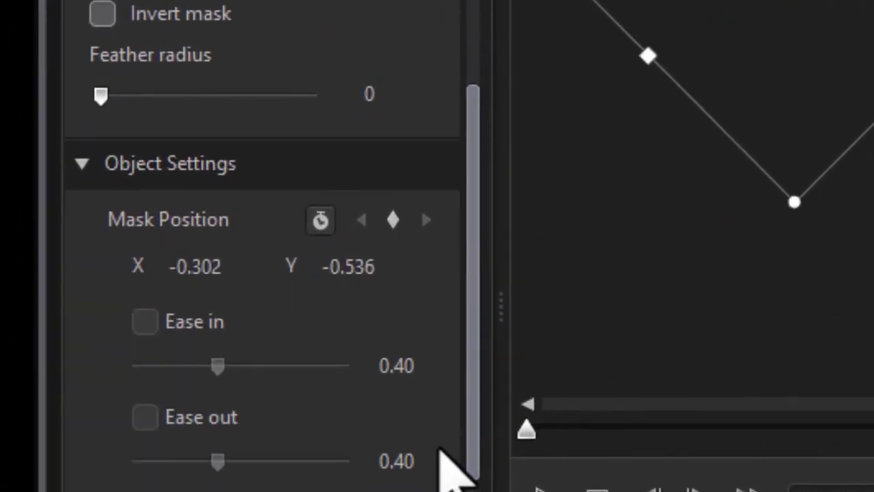
{"action": "scroll", "coordinate": [444, 465], "scroll_direction": "up", "scroll_amount": 1}
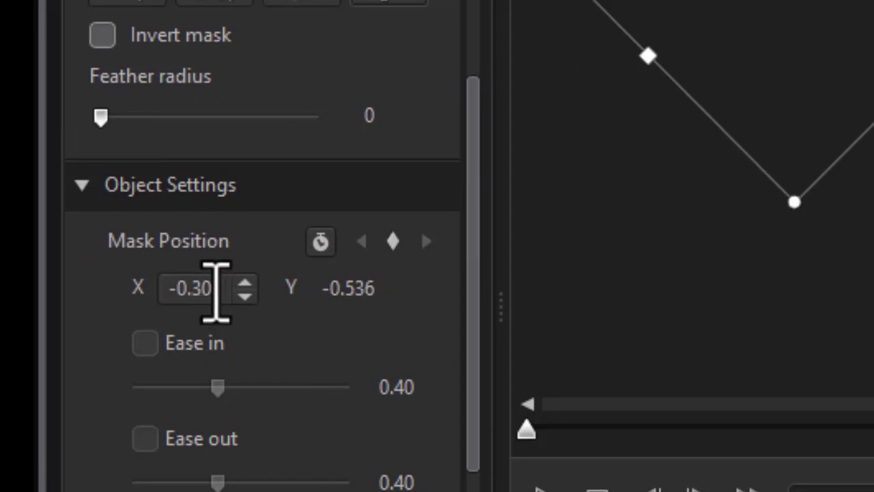
{"action": "left_click_drag", "start_coordinate": [197, 287], "coordinate": [228, 287]}
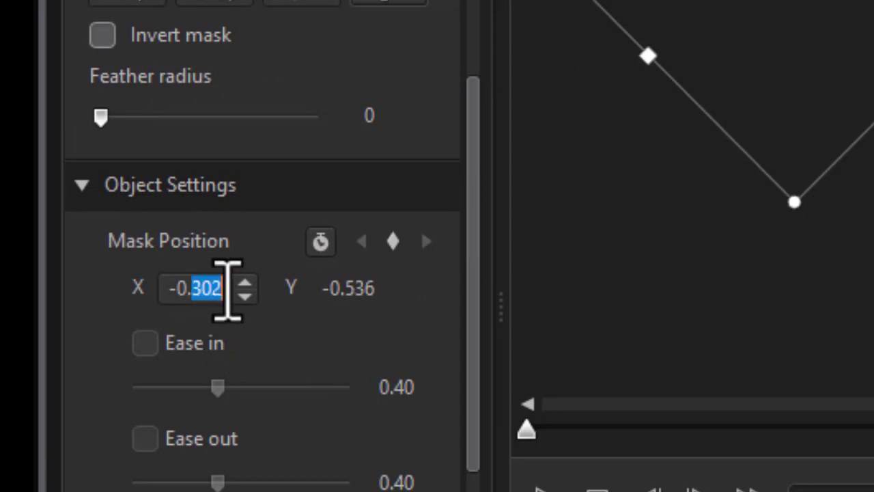
{"action": "type", "text": "452"}
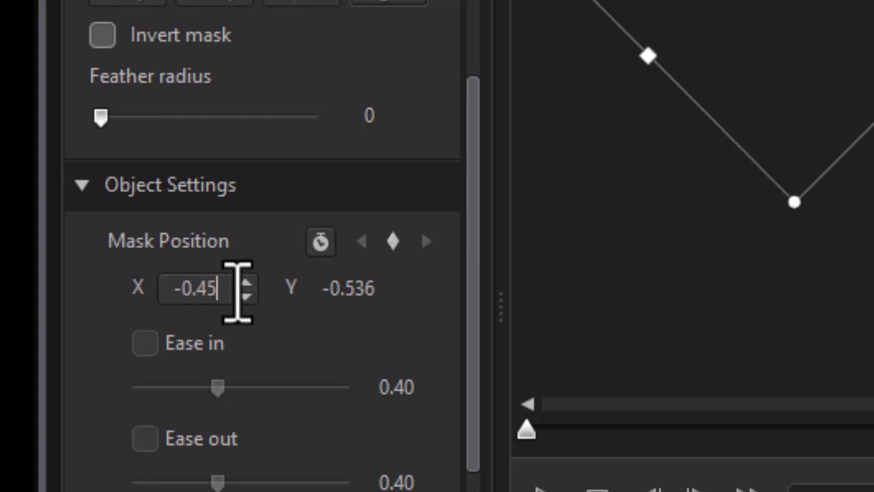
{"action": "left_click", "coordinate": [356, 289]}
{"action": "left_click_drag", "start_coordinate": [355, 289], "coordinate": [378, 292]}
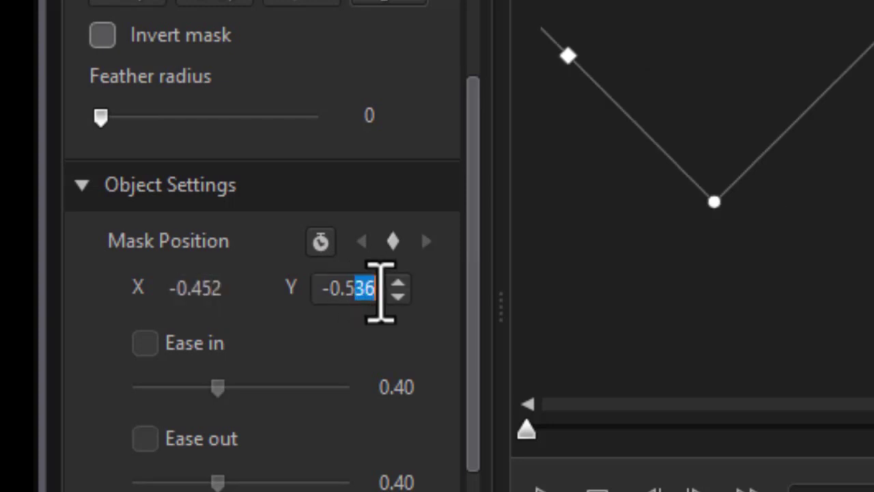
{"action": "mouse_move", "coordinate": [381, 292]}
{"action": "left_mouse_down"}
{"action": "mouse_move", "coordinate": [357, 289]}
{"action": "mouse_move", "coordinate": [382, 285]}
{"action": "left_mouse_up"}
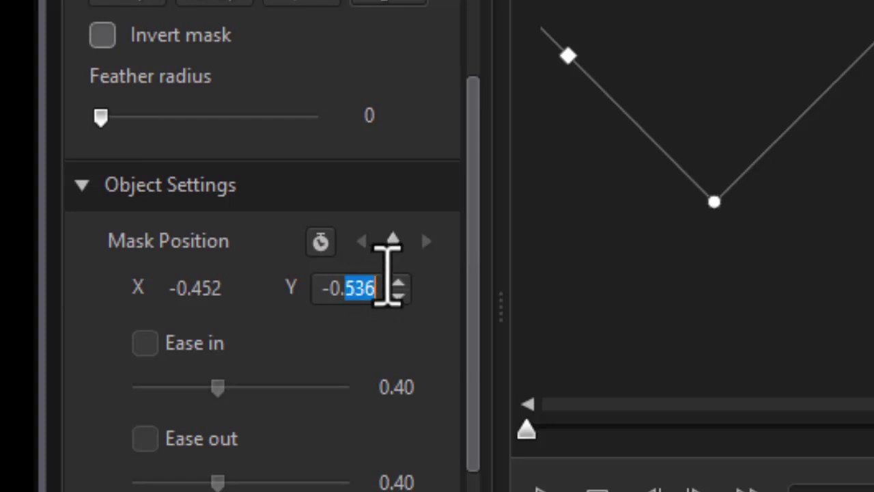
{"action": "type", "text": "8"}
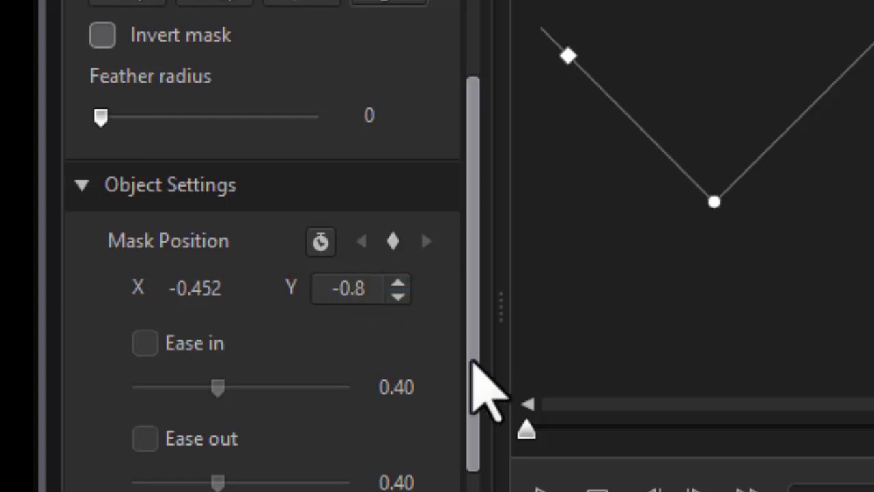
- Add a mask Position keyframe at the clip start, 00;00;00
{"action": "left_click_drag", "start_coordinate": [471, 355], "coordinate": [473, 491]}
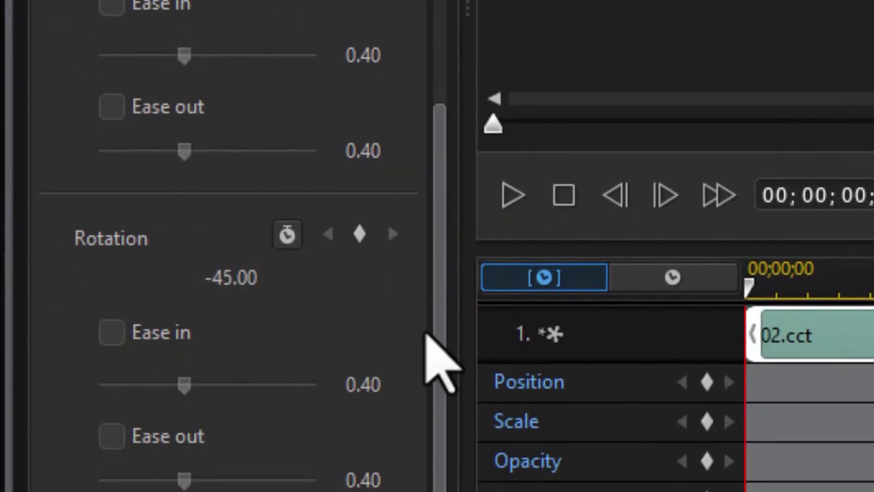
{"action": "left_click_drag", "start_coordinate": [431, 336], "coordinate": [482, 14]}
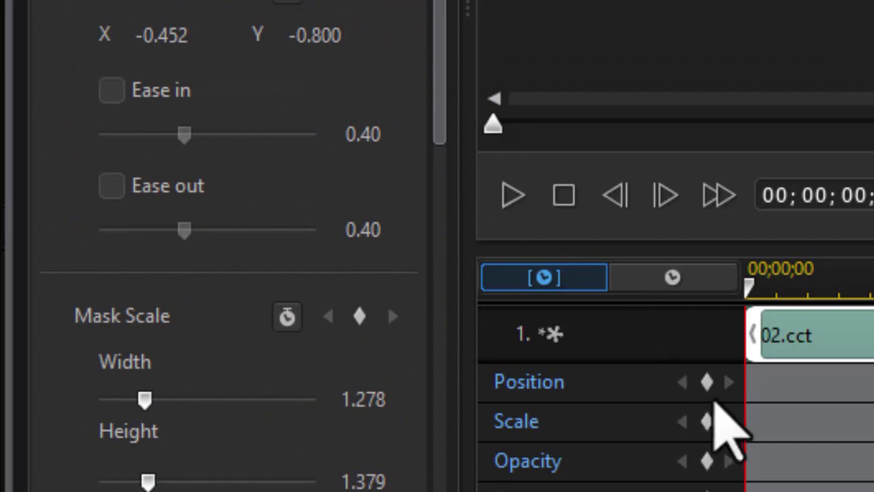
{"action": "left_click", "coordinate": [707, 383]}
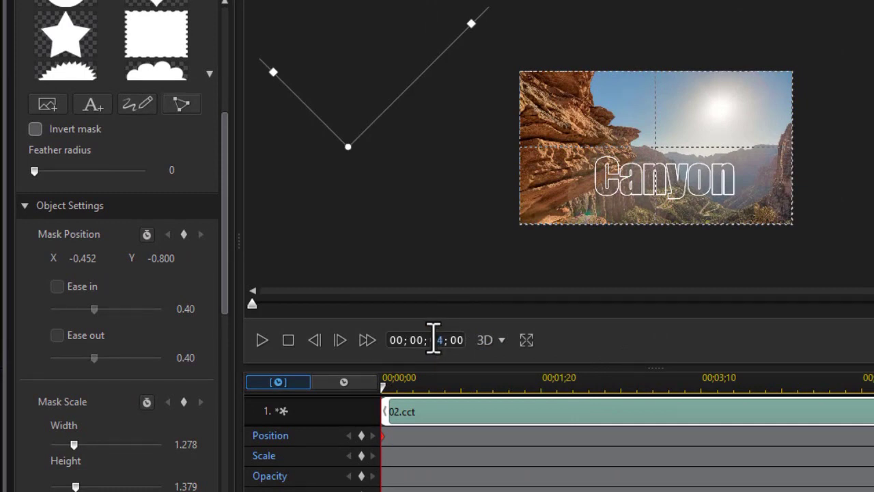
- At 00;00;04;00, set the mask position to X 0.5 and Y 0
{"action": "key", "text": "Return"}
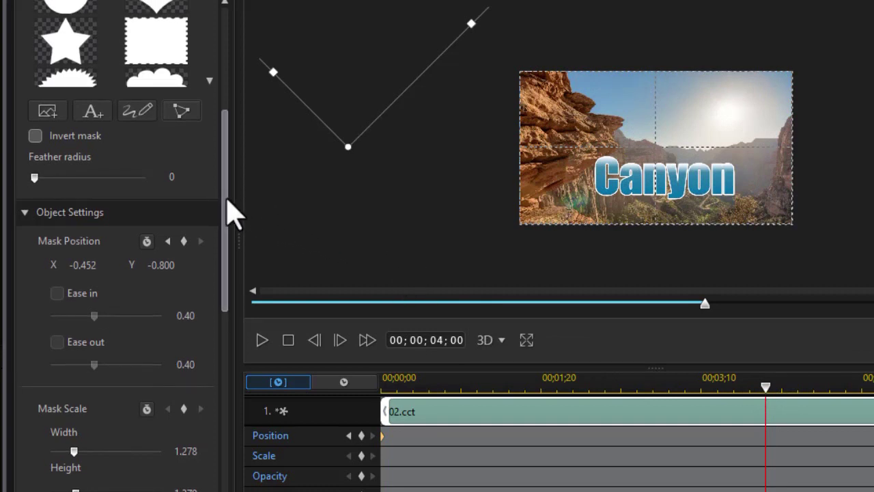
{"action": "scroll", "coordinate": [228, 212], "scroll_direction": "down", "scroll_amount": 1}
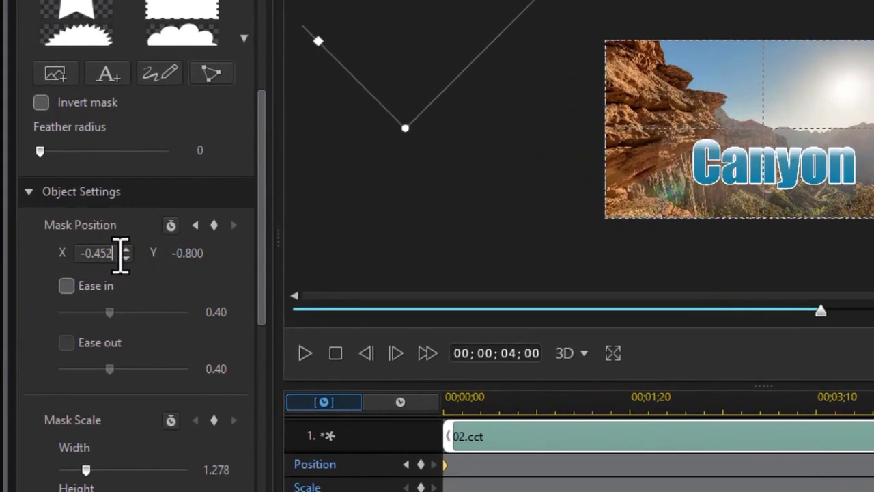
{"action": "left_click_drag", "start_coordinate": [101, 254], "coordinate": [41, 253]}
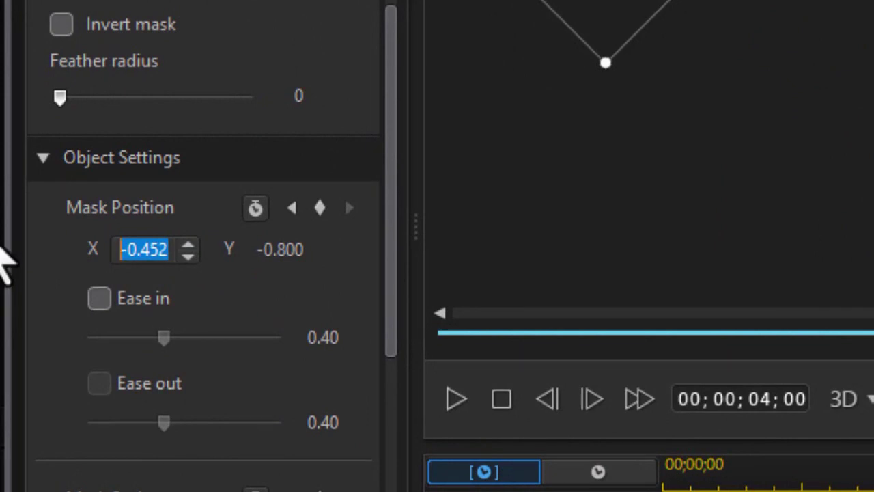
{"action": "type", "text": "0"}
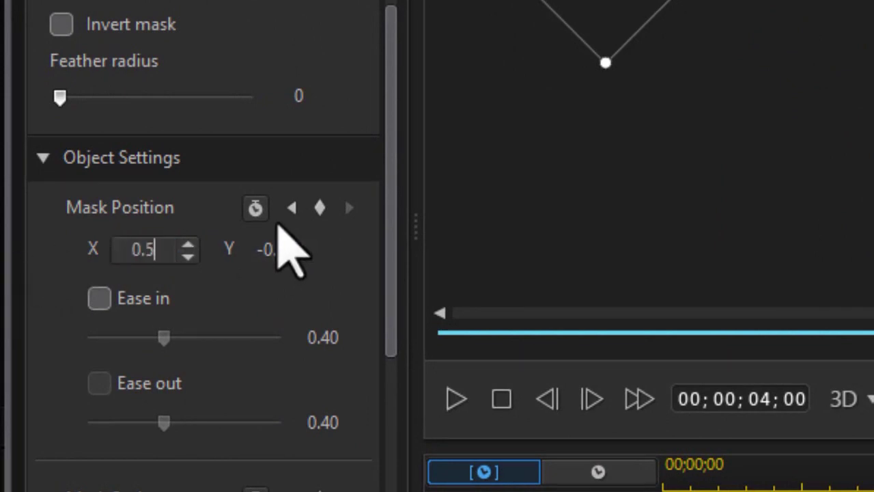
{"action": "left_click_drag", "start_coordinate": [316, 250], "coordinate": [175, 254]}
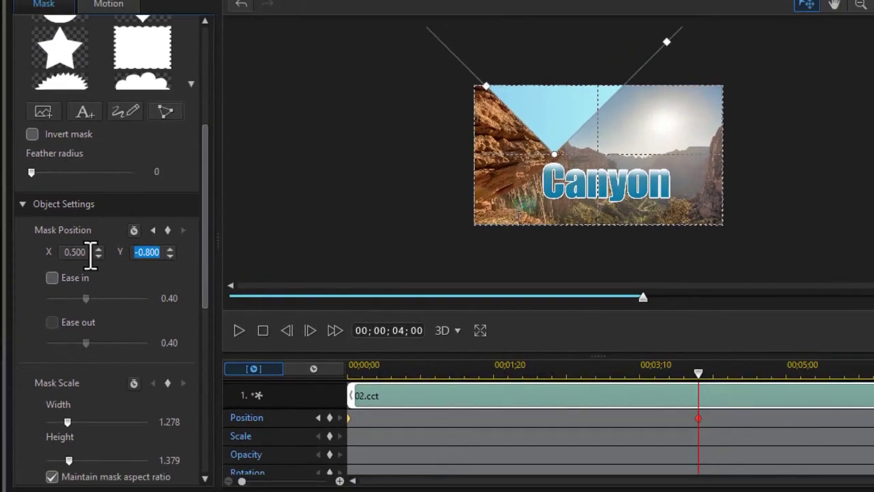
{"action": "type", "text": "0"}
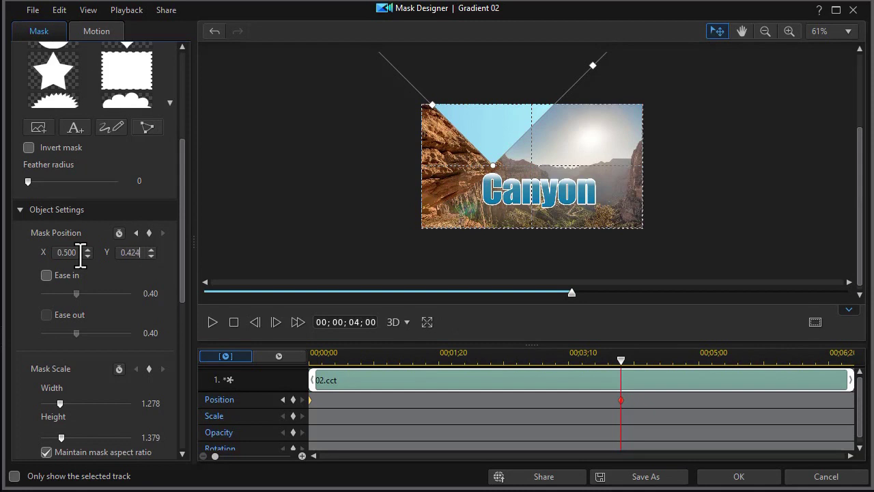
{"action": "key", "text": "Return"}
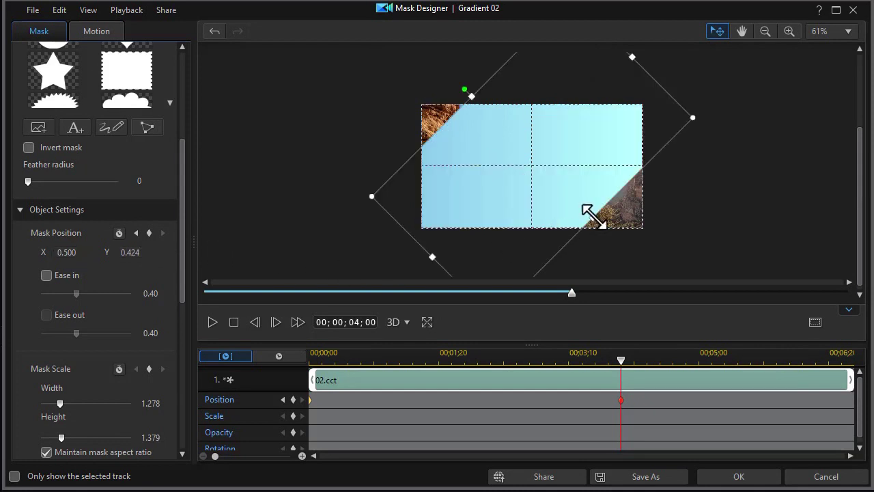
- Drag the mask corners outward to cover the whole frame and apply the mask
{"action": "left_click_drag", "start_coordinate": [589, 218], "coordinate": [636, 248]}
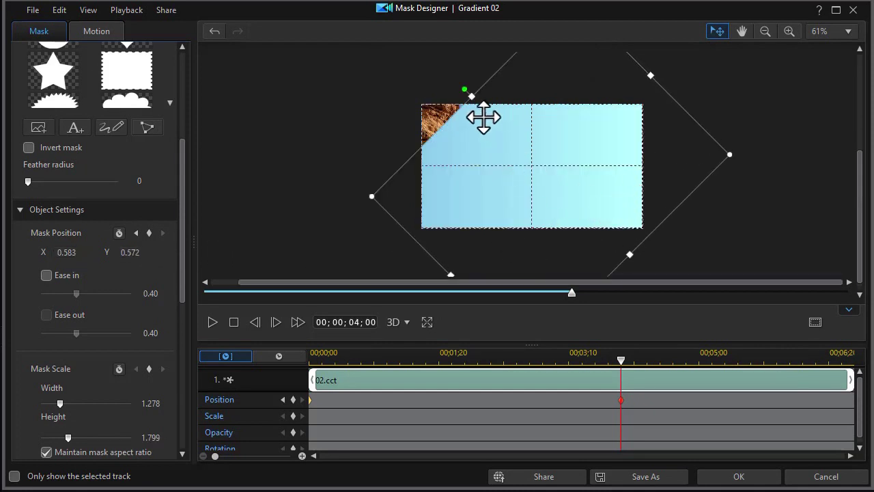
{"action": "left_click_drag", "start_coordinate": [471, 97], "coordinate": [437, 82]}
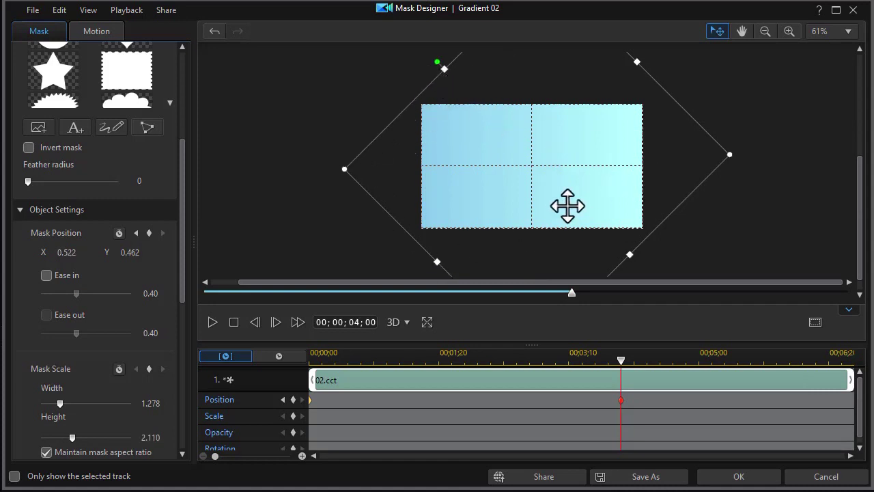
{"action": "left_click", "coordinate": [739, 477]}
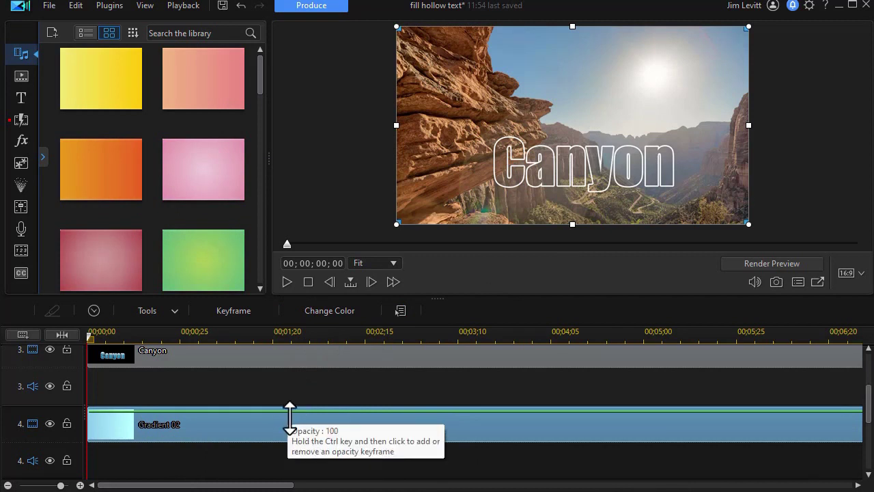
- Play the gradient wipe, pause near 00;00;03;24, and select the Gradient 02 clip
{"action": "left_click", "coordinate": [287, 282]}
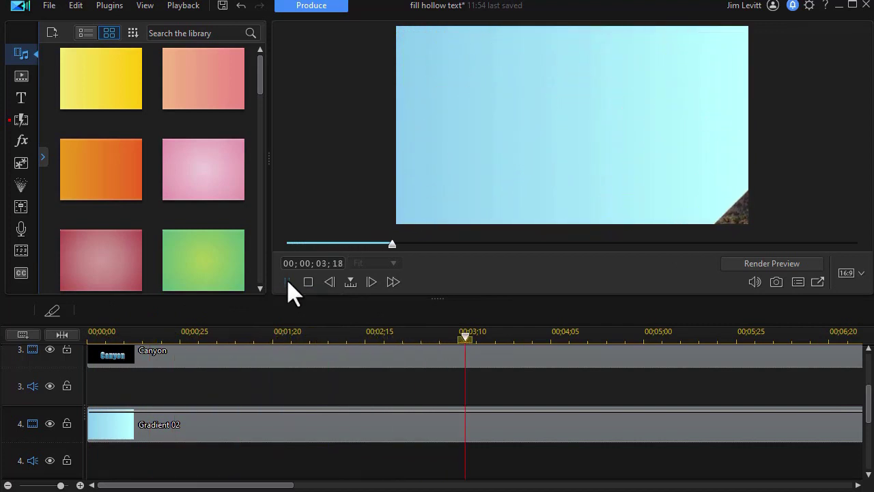
{"action": "left_click", "coordinate": [287, 282]}
{"action": "left_click", "coordinate": [306, 425]}
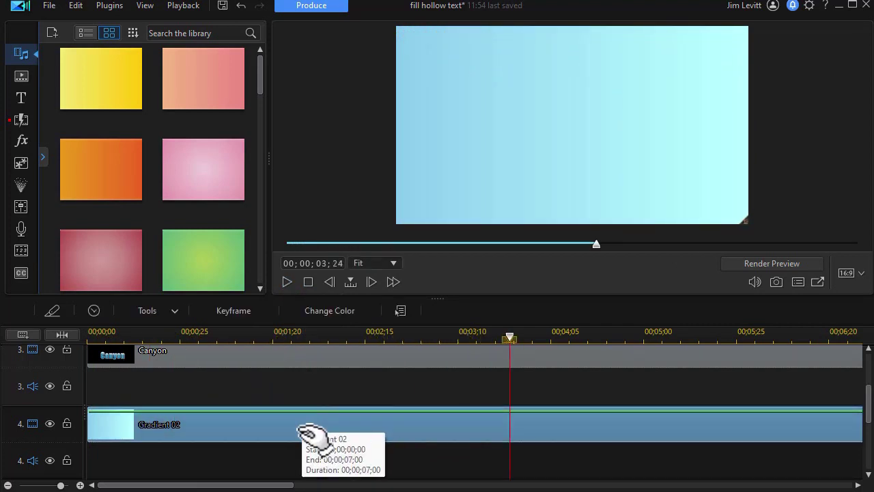
{"action": "double_click", "coordinate": [303, 433]}
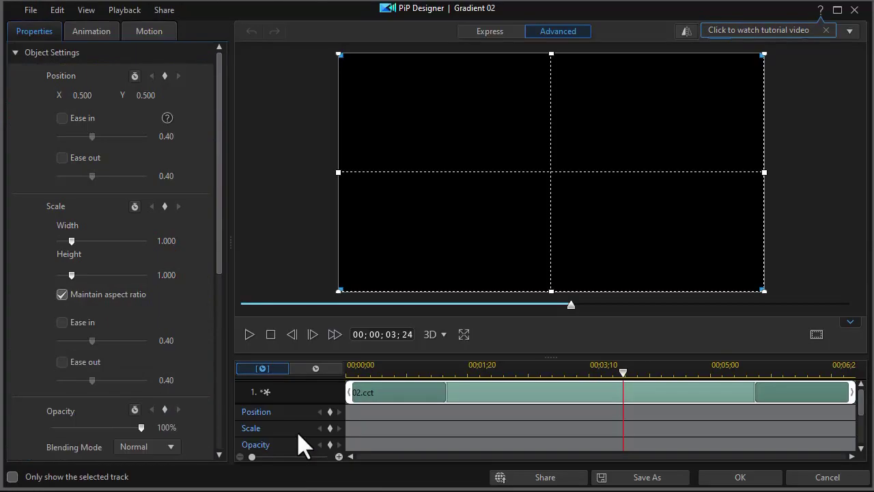
- Lower Gradient 02's opacity to 25%, then rewind the playhead to the project start
{"action": "left_click_drag", "start_coordinate": [216, 253], "coordinate": [212, 353]}
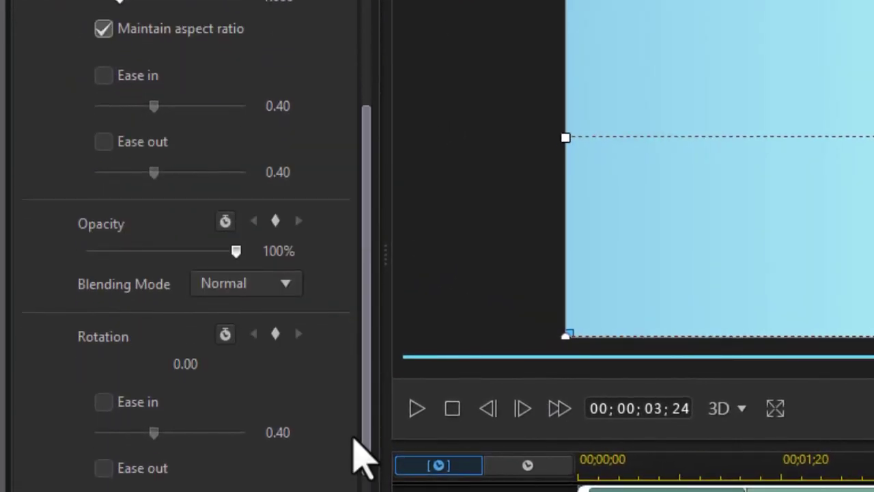
{"action": "left_click_drag", "start_coordinate": [354, 441], "coordinate": [348, 427]}
{"action": "left_click_drag", "start_coordinate": [233, 265], "coordinate": [129, 266]}
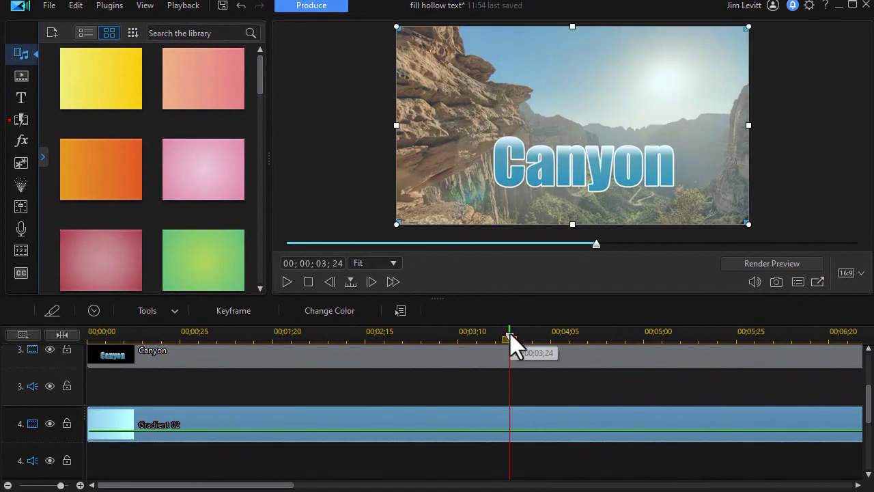
{"action": "left_click_drag", "start_coordinate": [586, 352], "coordinate": [42, 343]}
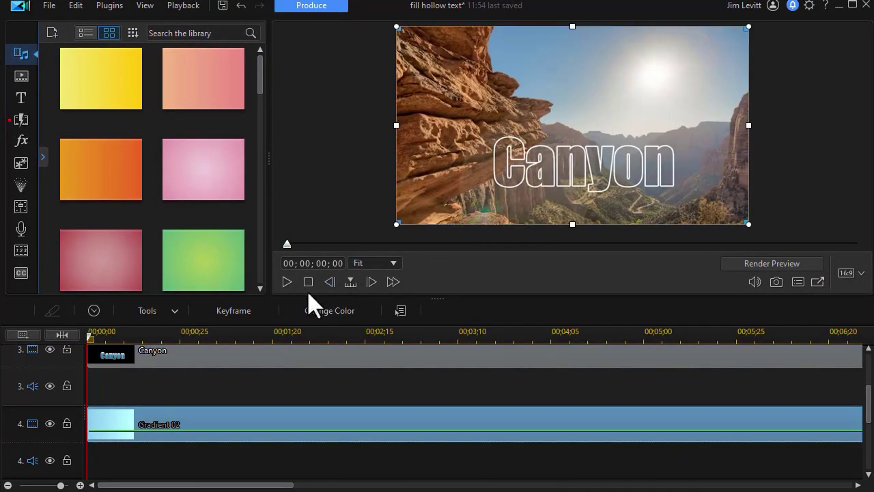
- Play the project from the start, stop, and check the mid-wipe frame at 00;00;02;13
{"action": "left_click", "coordinate": [288, 281]}
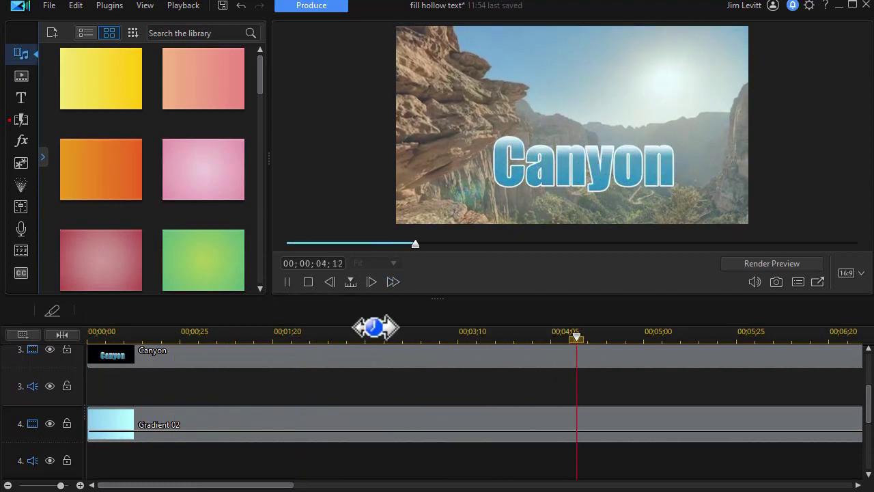
{"action": "left_click", "coordinate": [308, 281]}
{"action": "left_click", "coordinate": [358, 335]}
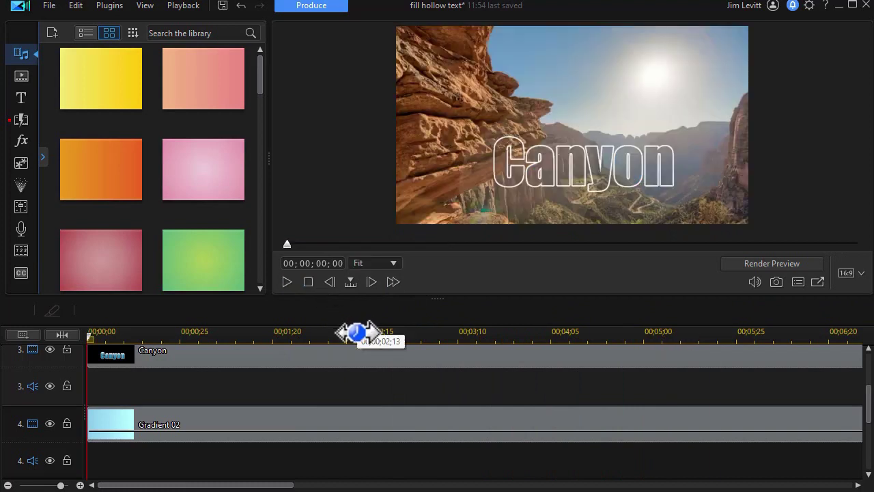